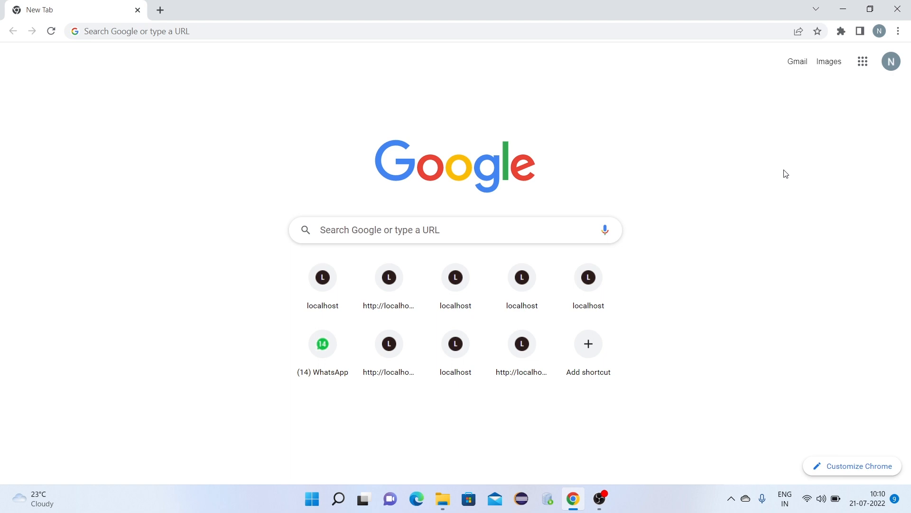
Search the web for eclipse and open the Eclipse IDE for Java Developers page on eclipse.org
click(168, 33)
text(eclipse)
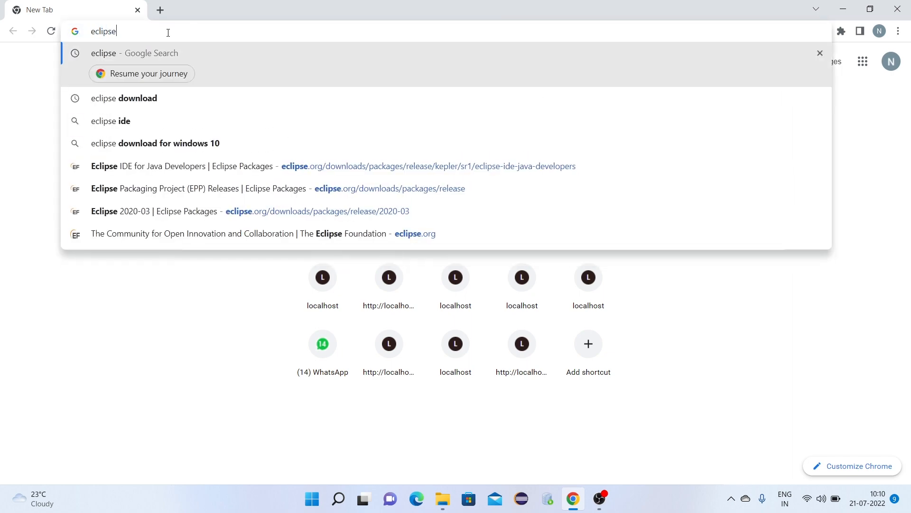
key(Return)
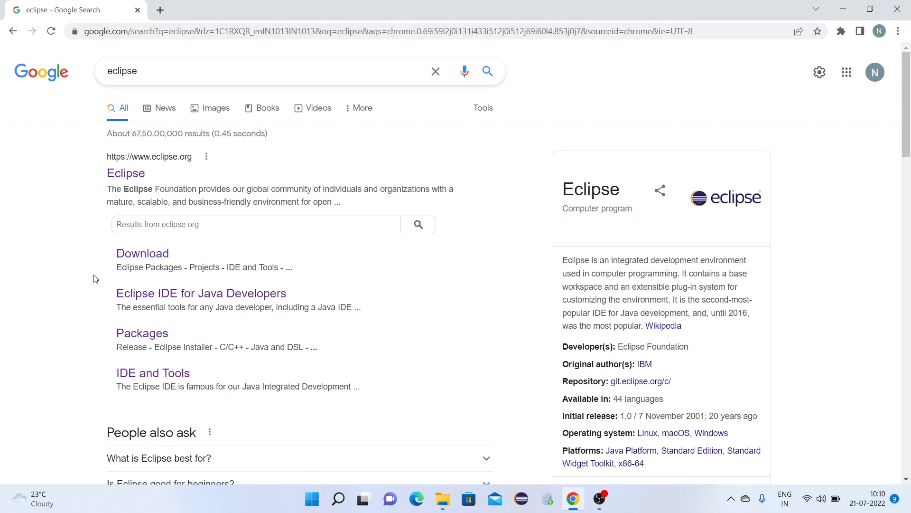
scroll(94, 279, down, 1)
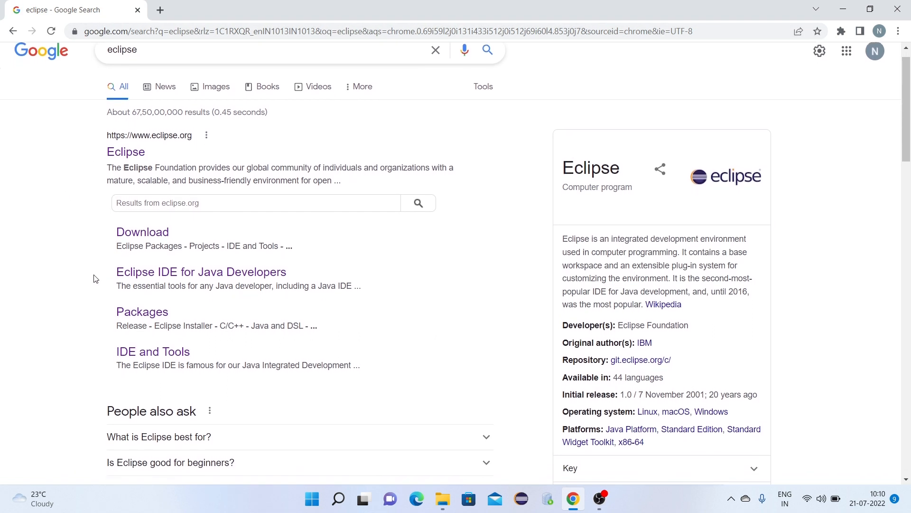
click(192, 275)
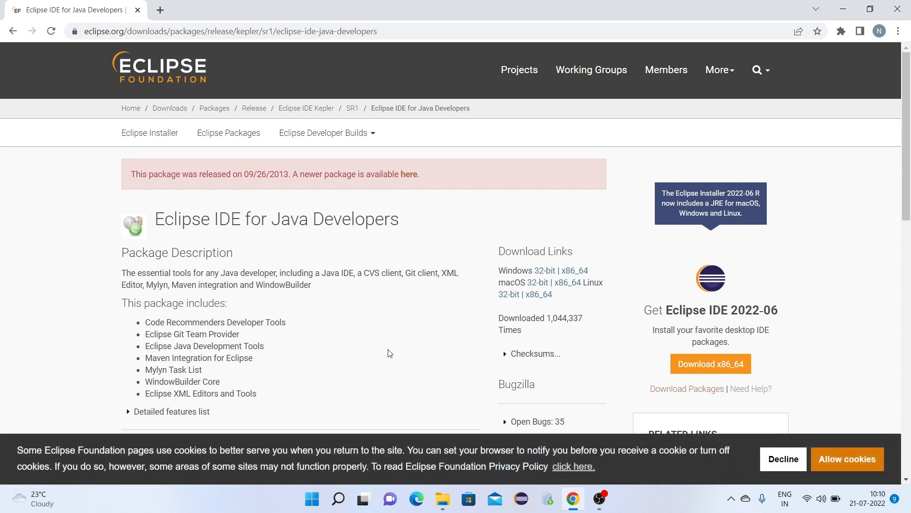
Go to the older Eclipse versions from More Downloads and open the R Packages of release 2020-06
scroll(389, 353, down, 1)
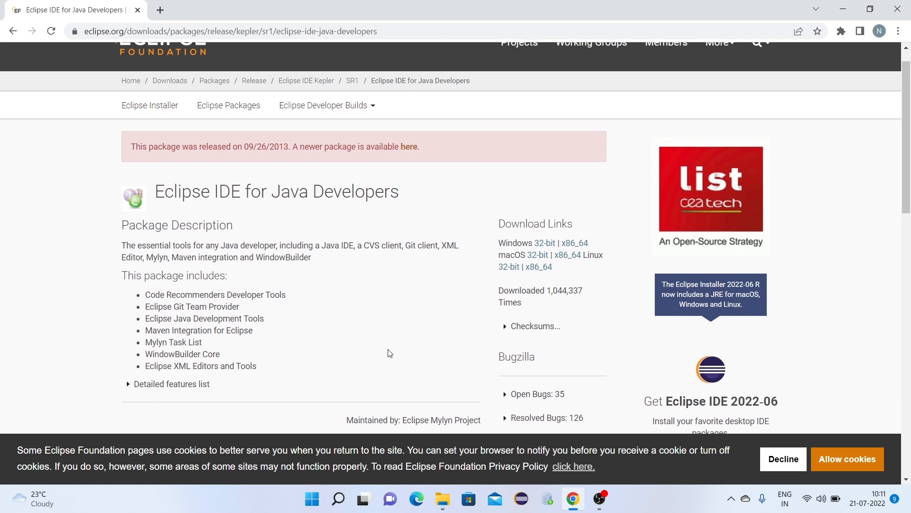
scroll(390, 354, down, 1)
scroll(389, 353, down, 5)
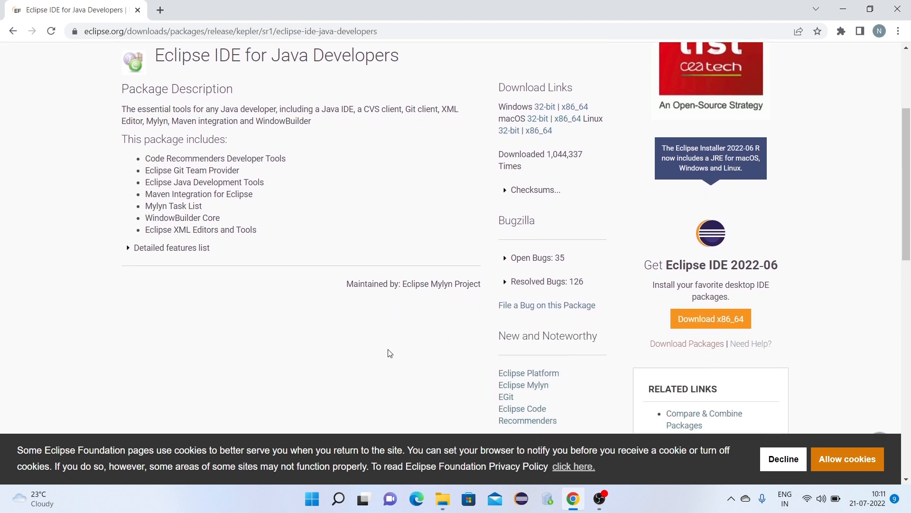
scroll(389, 353, down, 4)
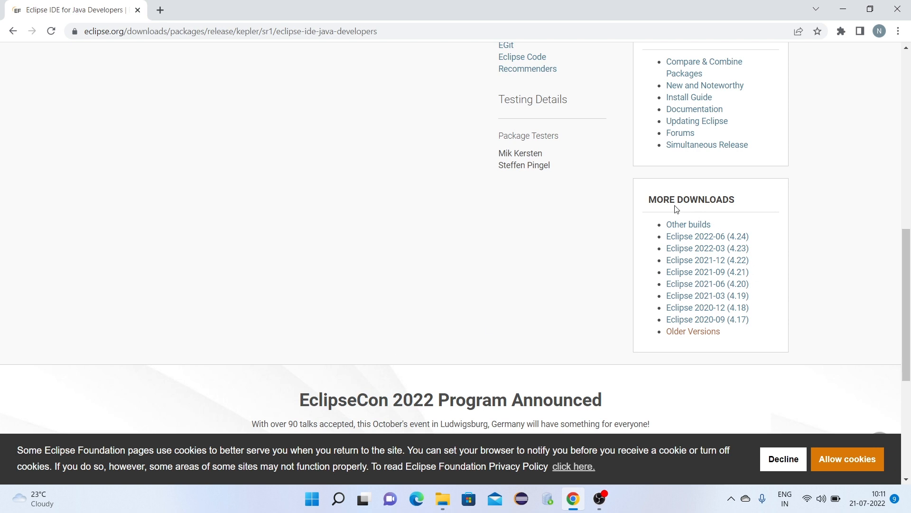
click(701, 335)
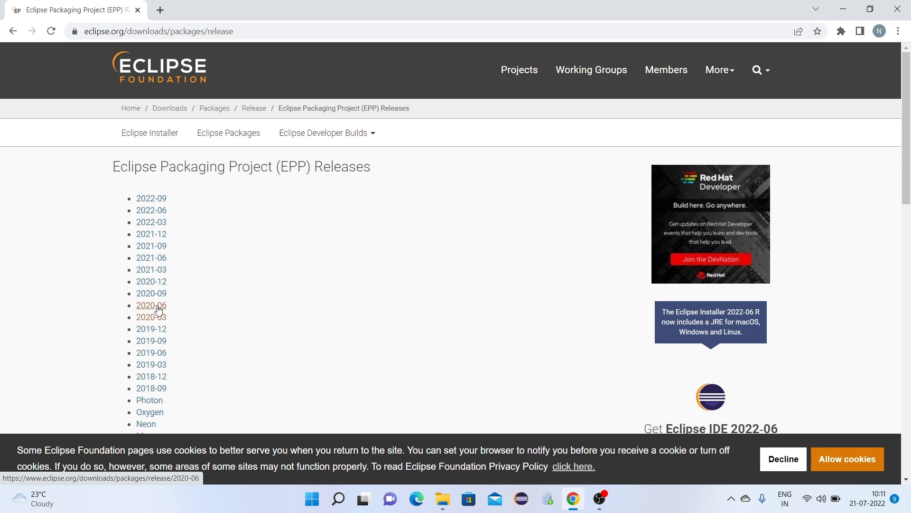
click(160, 311)
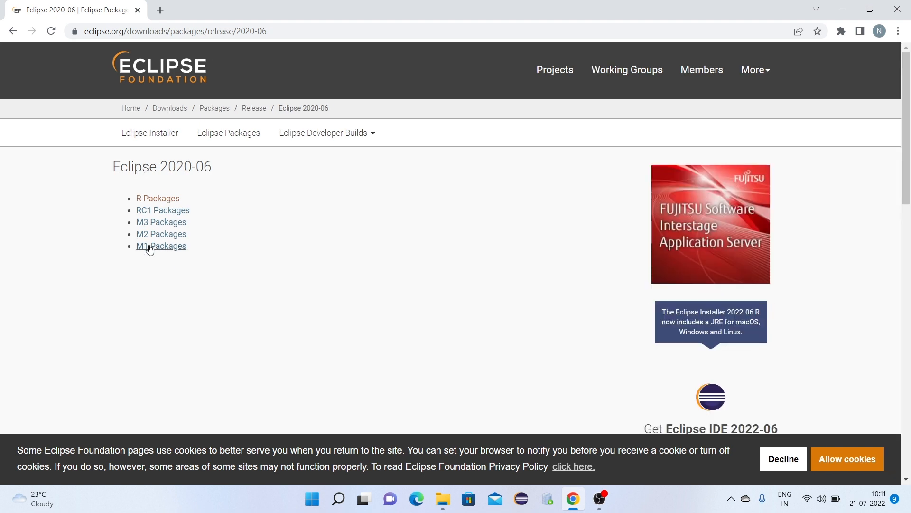
click(156, 201)
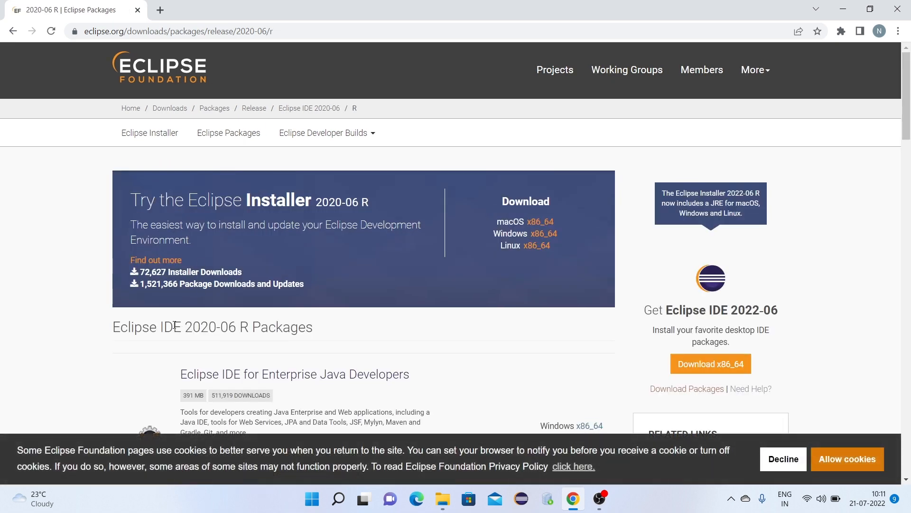
Download the Windows x86_64 package of Eclipse IDE for Enterprise Java Developers
scroll(140, 389, down, 1)
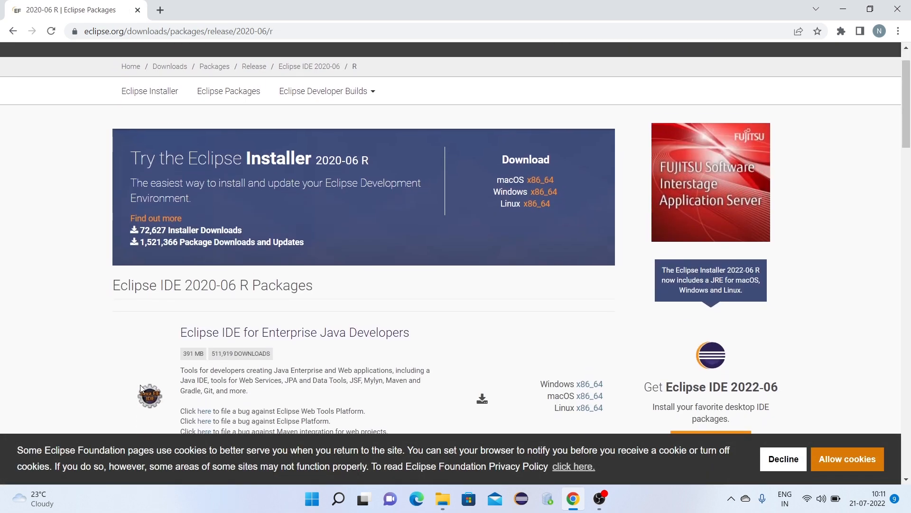
scroll(141, 388, down, 2)
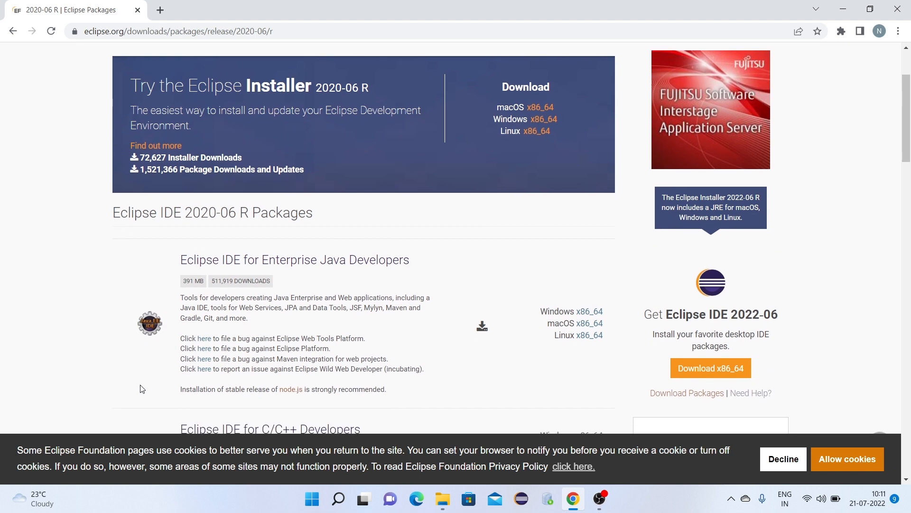
scroll(141, 388, down, 1)
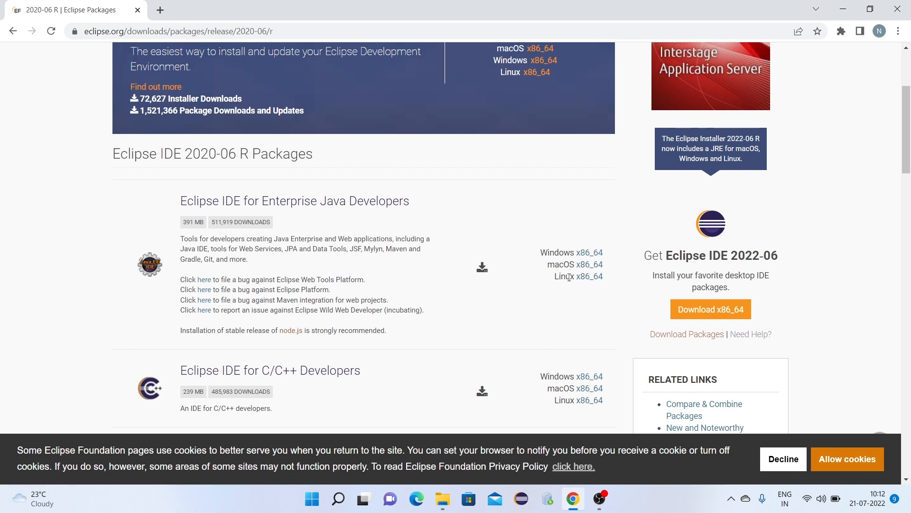
click(592, 259)
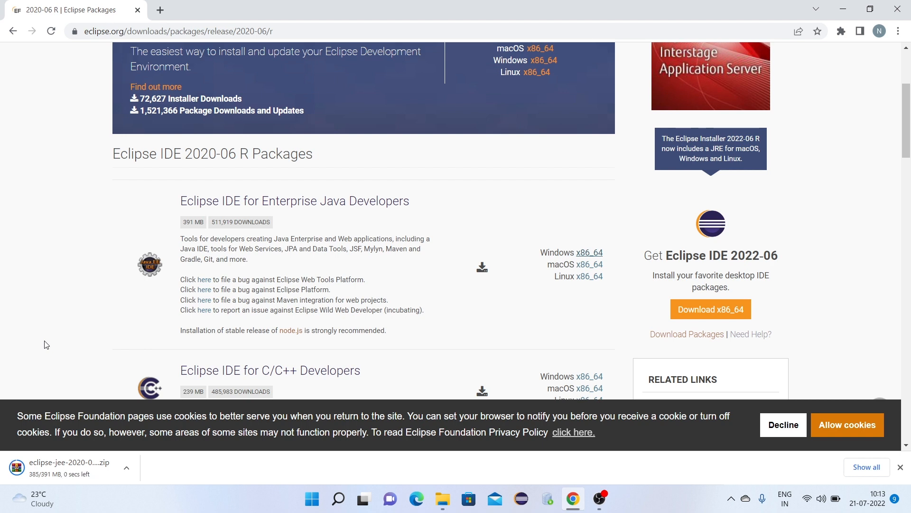
Show the downloaded Eclipse zip archive in its folder and cut it for moving
click(129, 467)
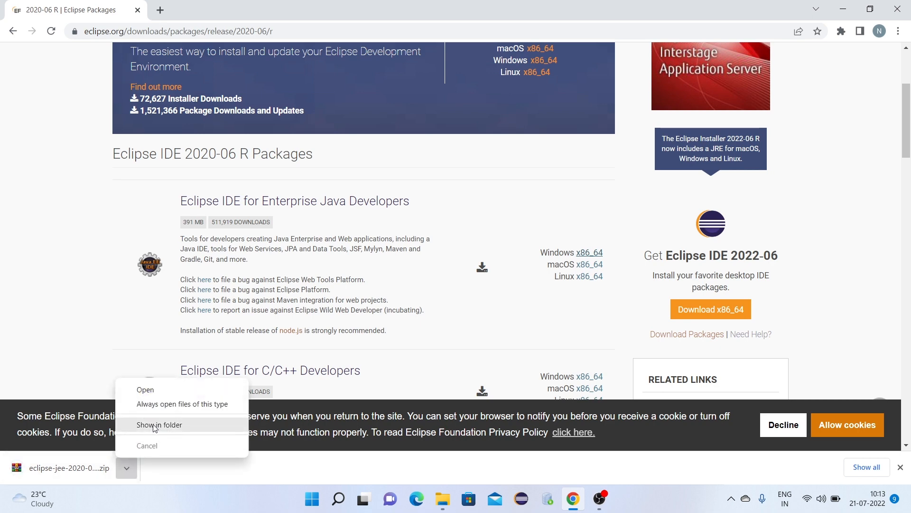
click(153, 423)
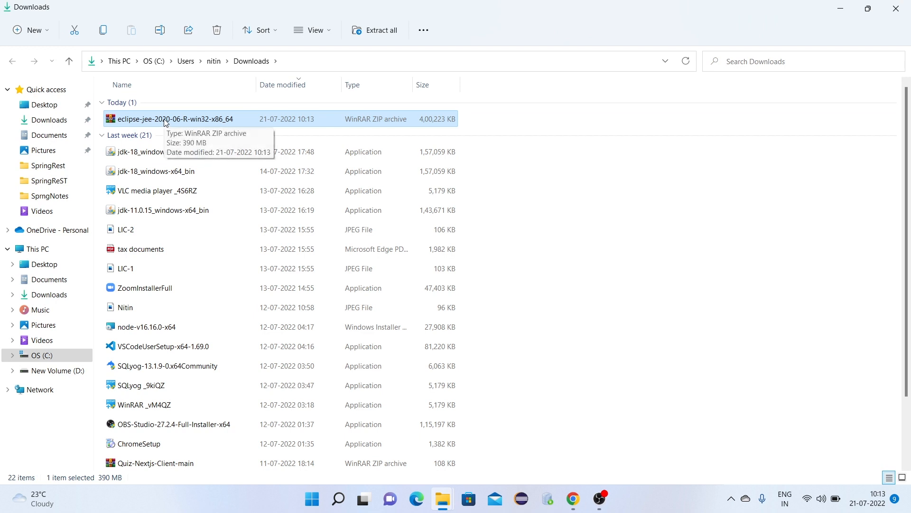
key(ctrl+x)
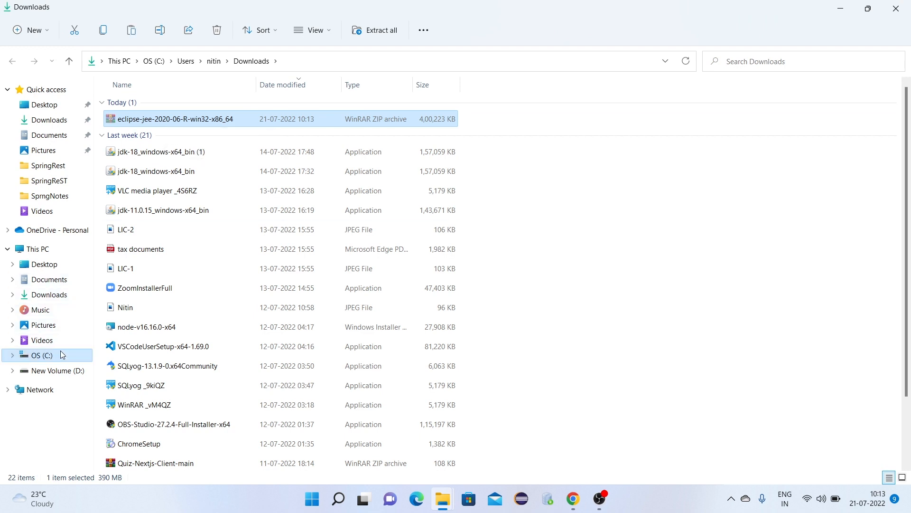
Create a new folder named Software on New Volume (D:)
click(58, 370)
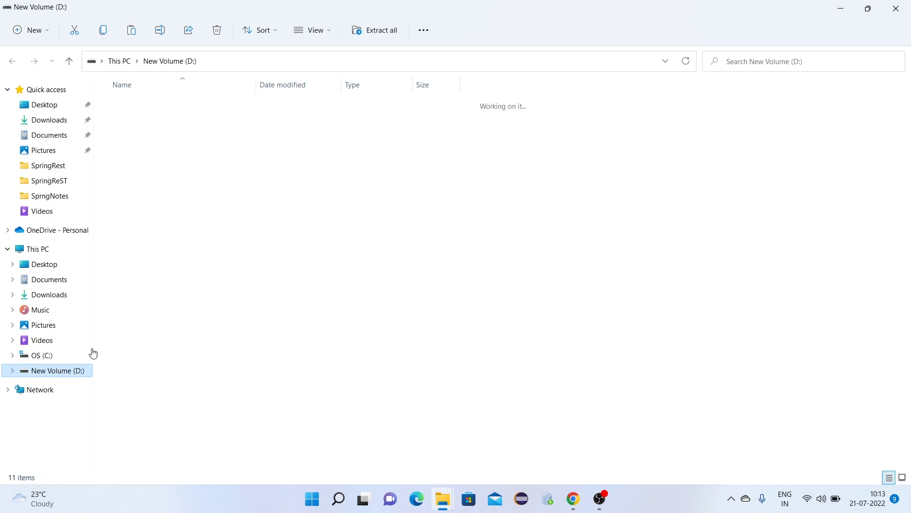
right_click(221, 357)
mouse_move(269, 278)
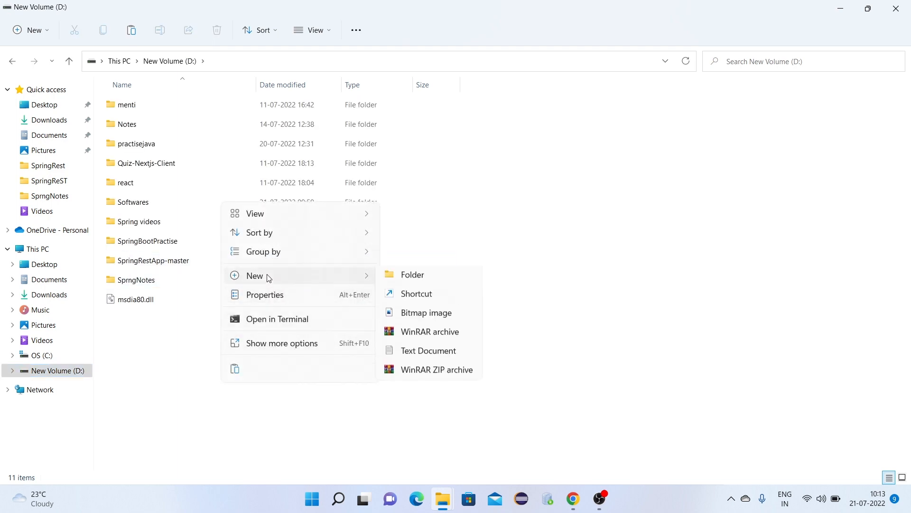
click(424, 280)
text(S)
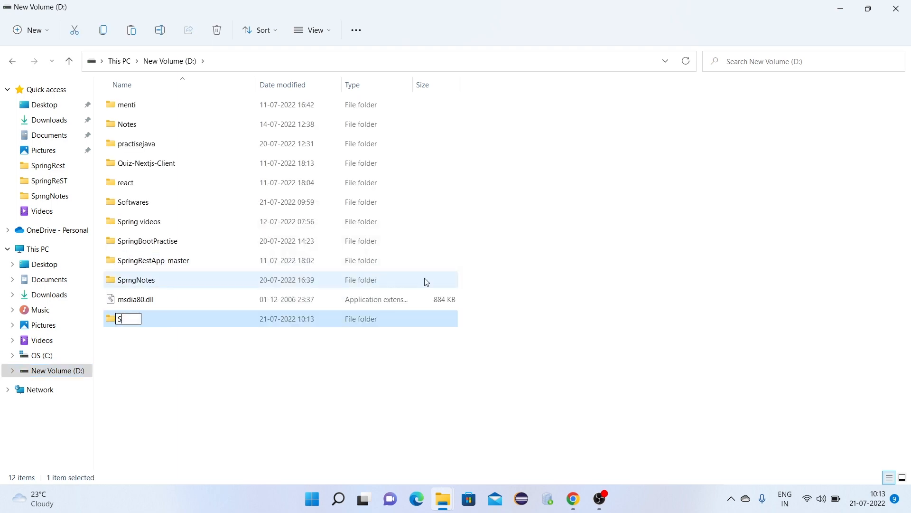
text(oftware)
key(Return)
Open the Software folder and paste the cut Eclipse archive into it
key(Return)
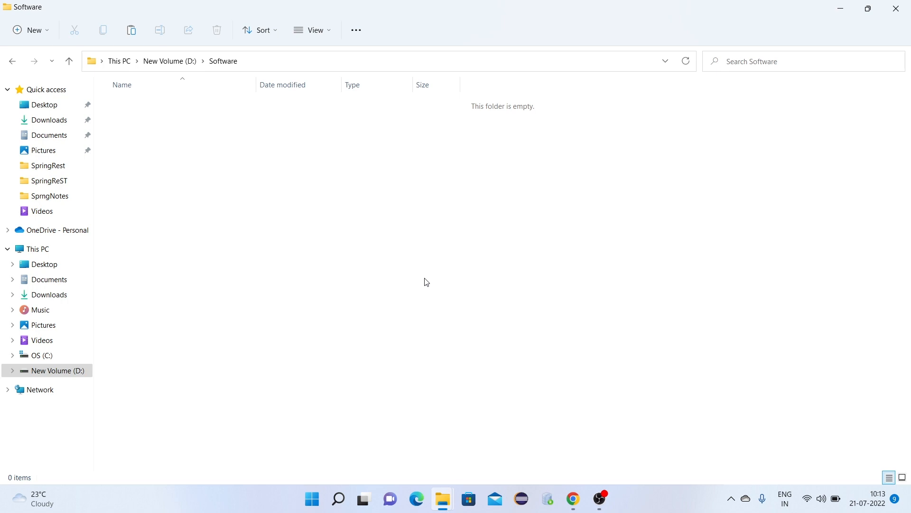
key(ctrl+v)
click(427, 282)
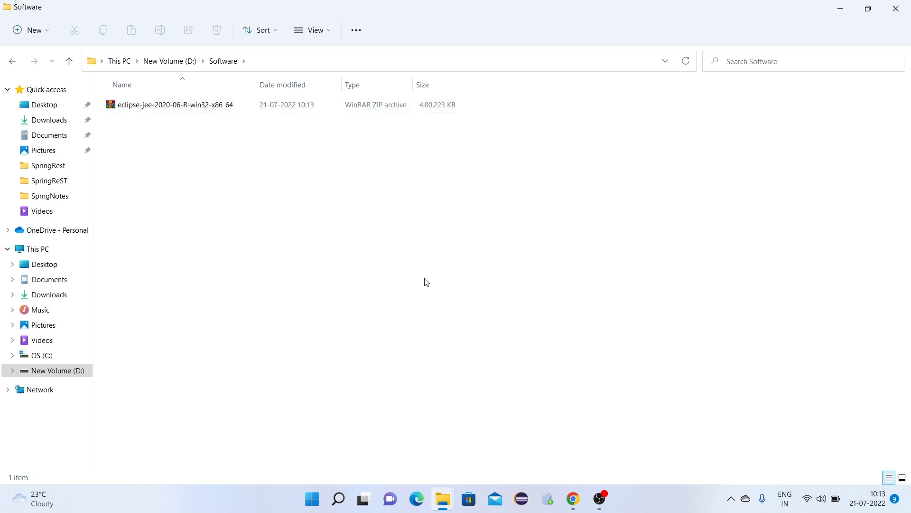
Extract the whole Eclipse archive to D:\Software\eclipse-jee-2020-06-R-win32-x86_64
click(199, 107)
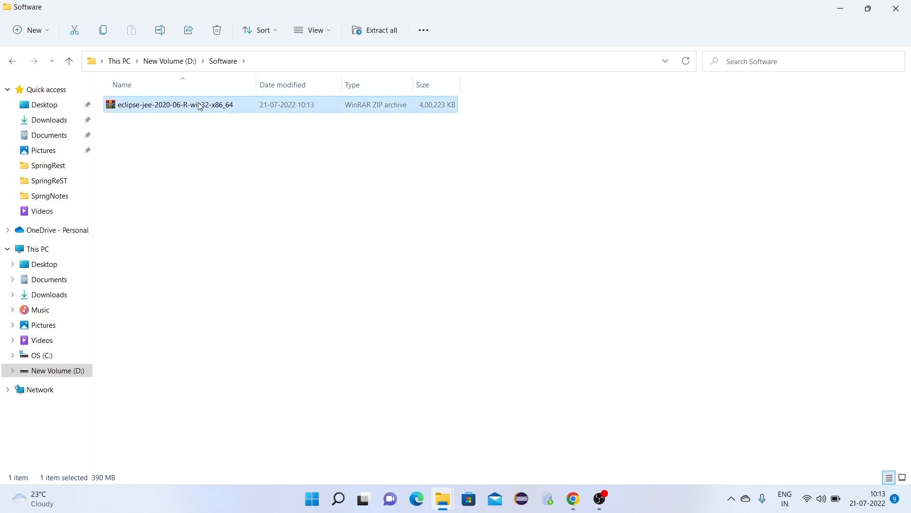
right_click(200, 107)
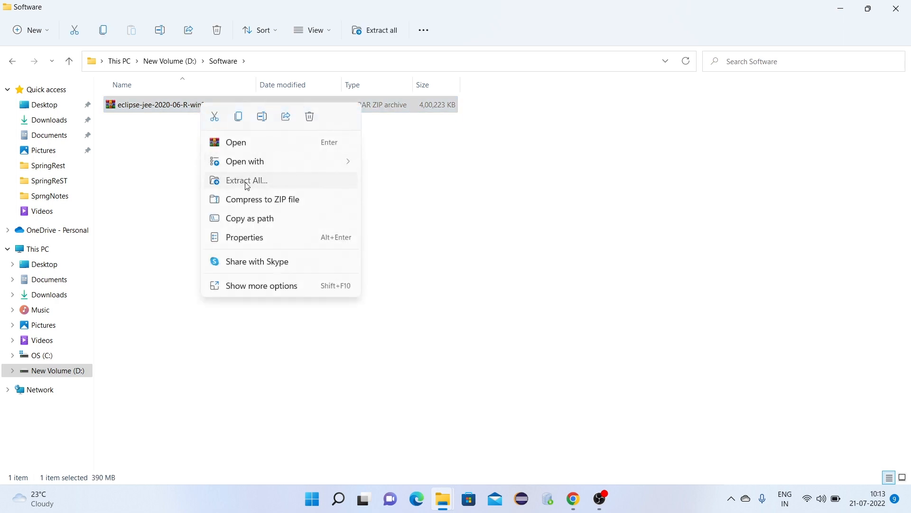
click(248, 182)
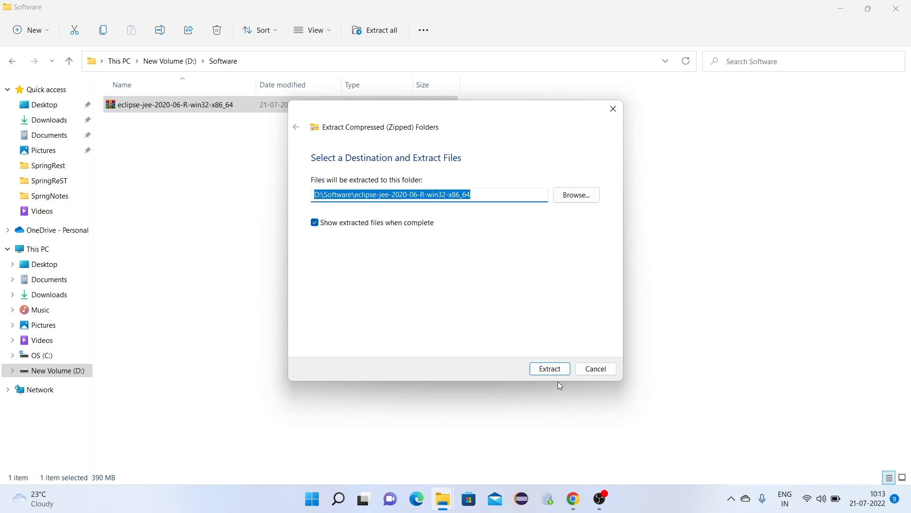
click(550, 371)
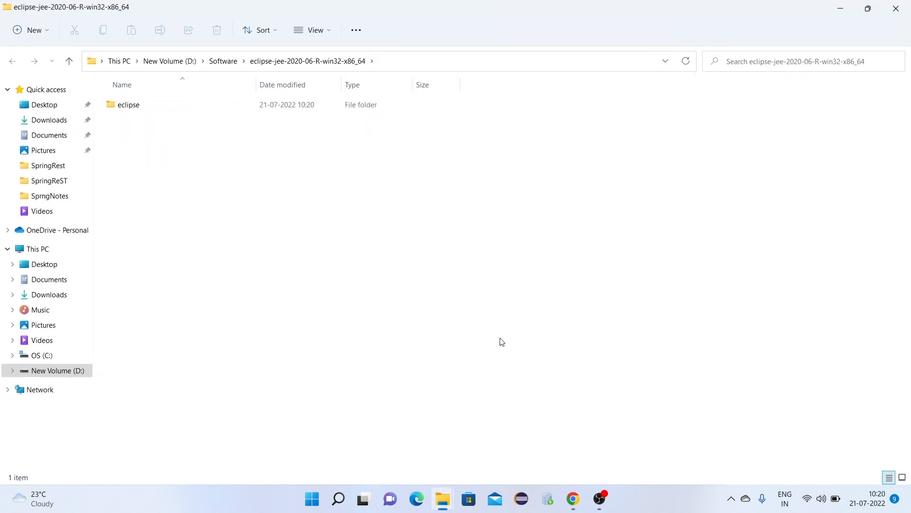
Start the eclipse application from the extracted eclipse folder and allow it to run despite the SmartScreen prompt
double_click(133, 107)
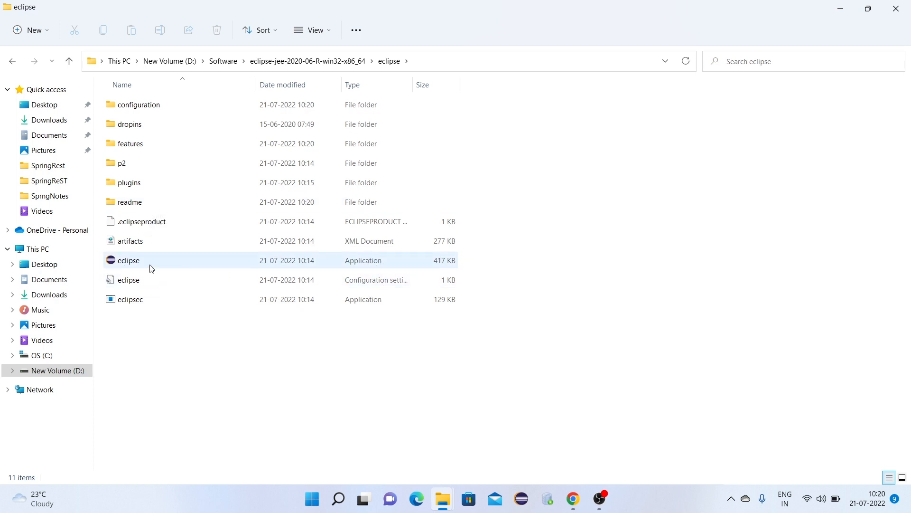
double_click(131, 264)
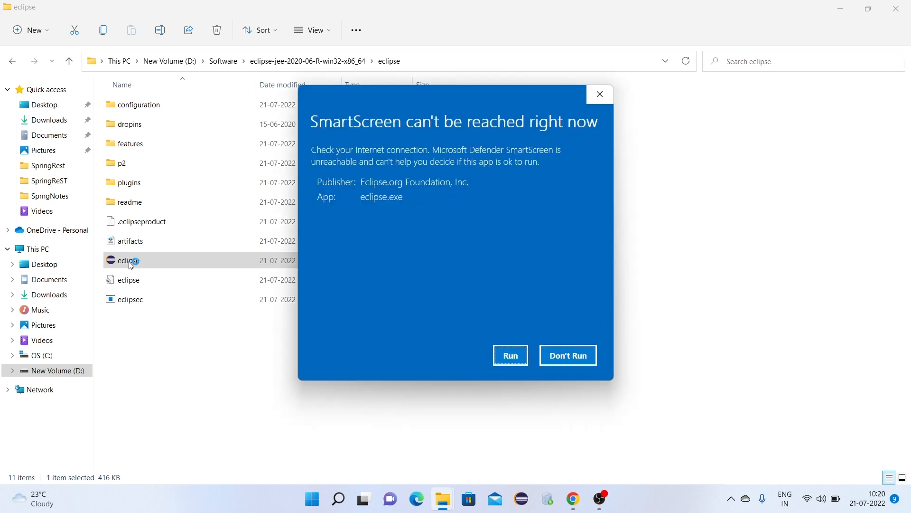
click(512, 361)
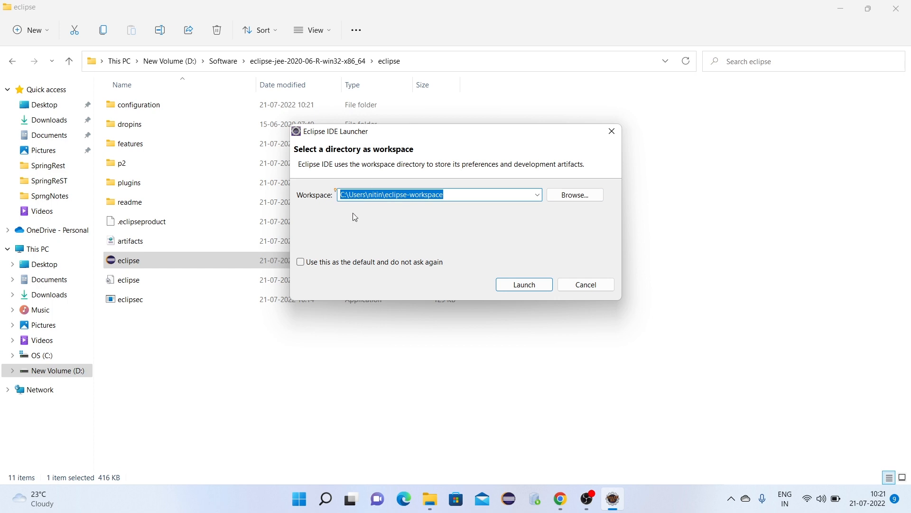
Create a folder named javaApps on New Volume (D:) and choose it as the Eclipse workspace directory
click(564, 200)
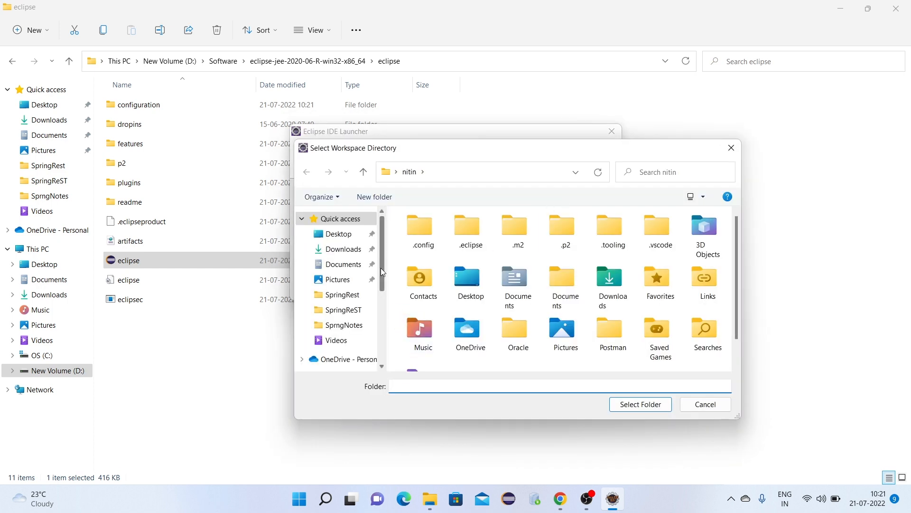
drag(382, 272, 383, 342)
click(350, 342)
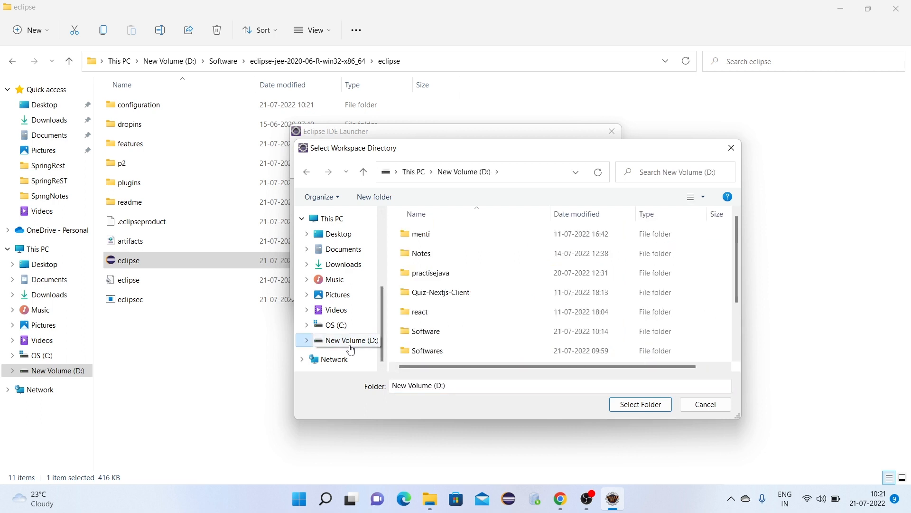
click(378, 198)
text(javaPgms)
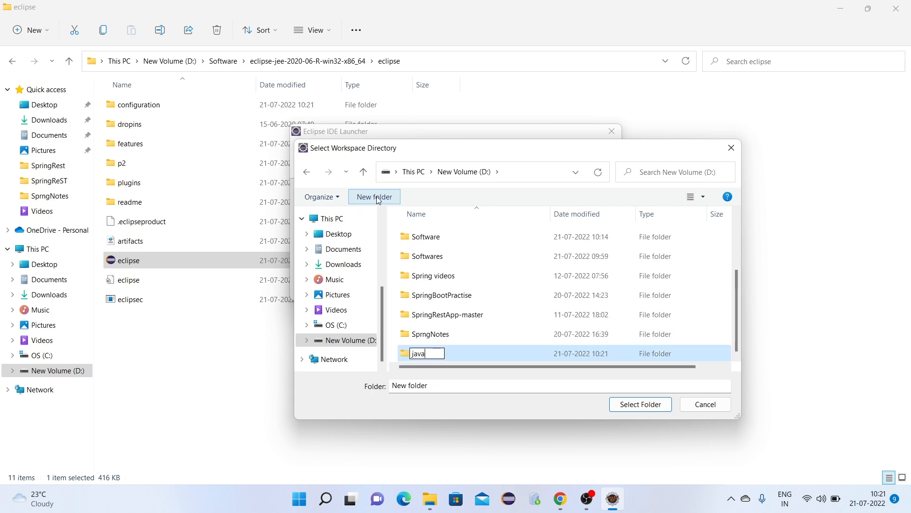
key(BackSpace)
key(BackSpace)
key(BackSpace)
key(BackSpace)
text(Apps)
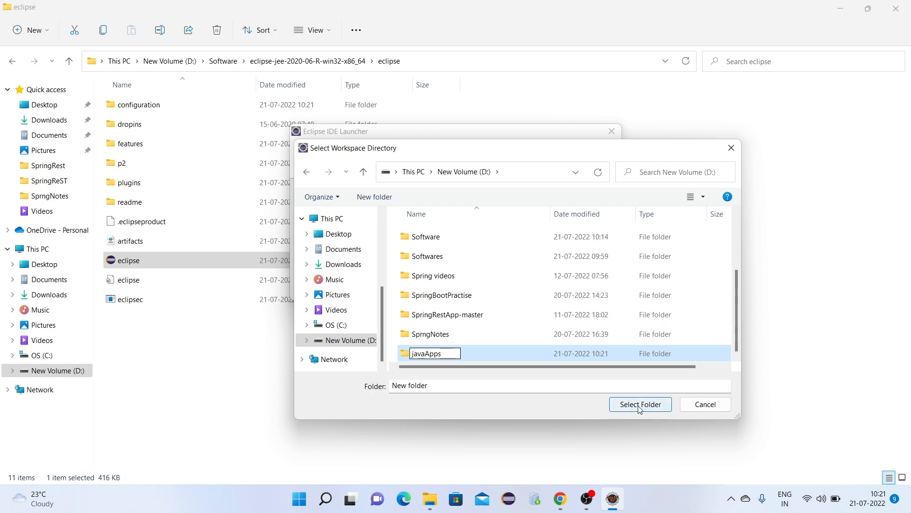
click(474, 355)
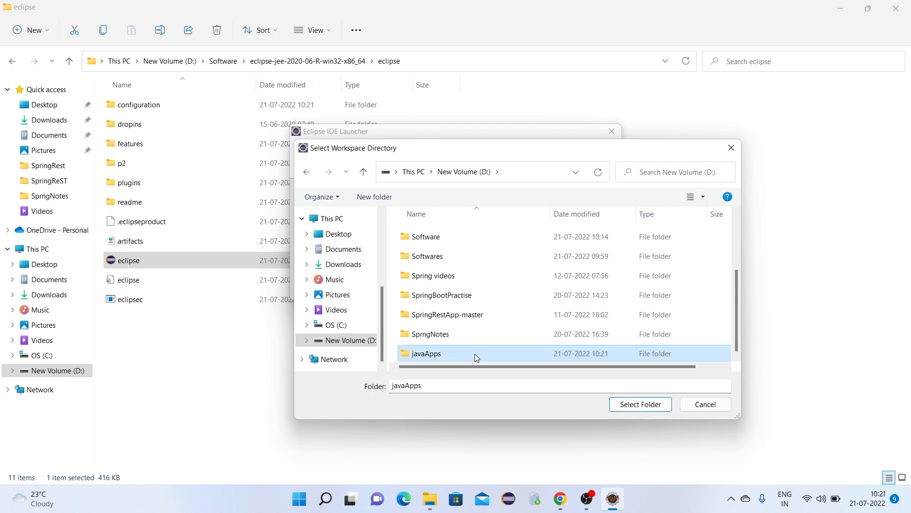
click(640, 408)
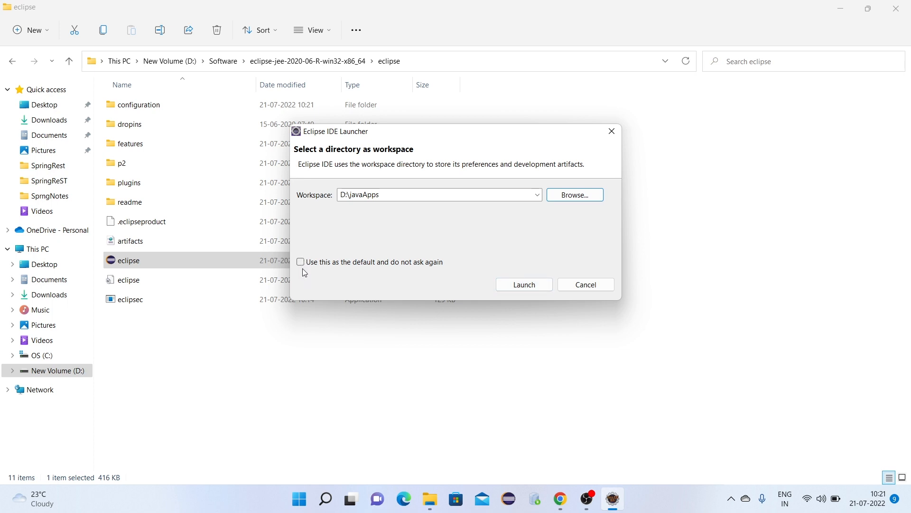
Launch Eclipse with the D:\javaApps workspace, maximize its window and close the Welcome page
click(525, 285)
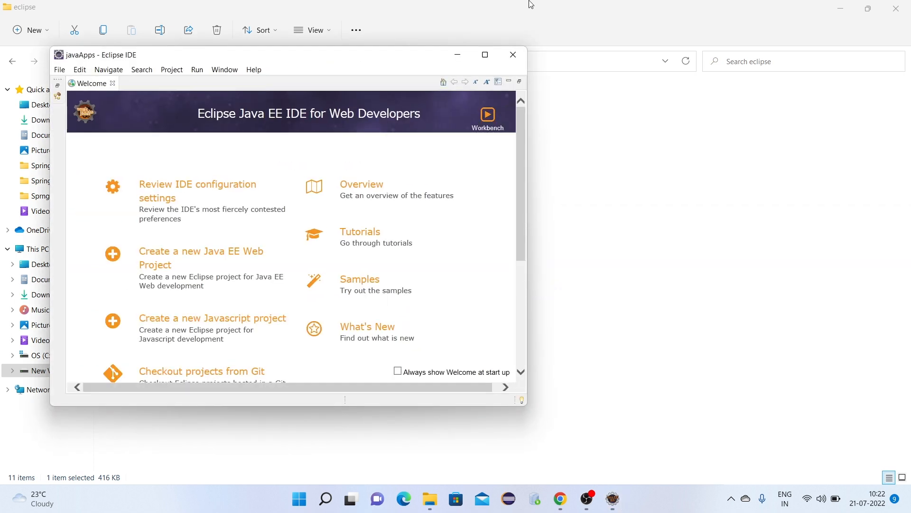
click(485, 55)
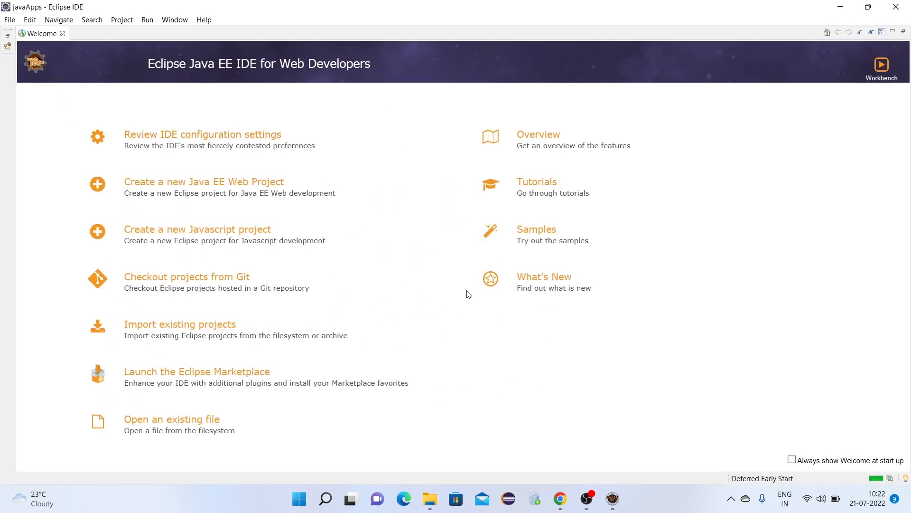
click(63, 34)
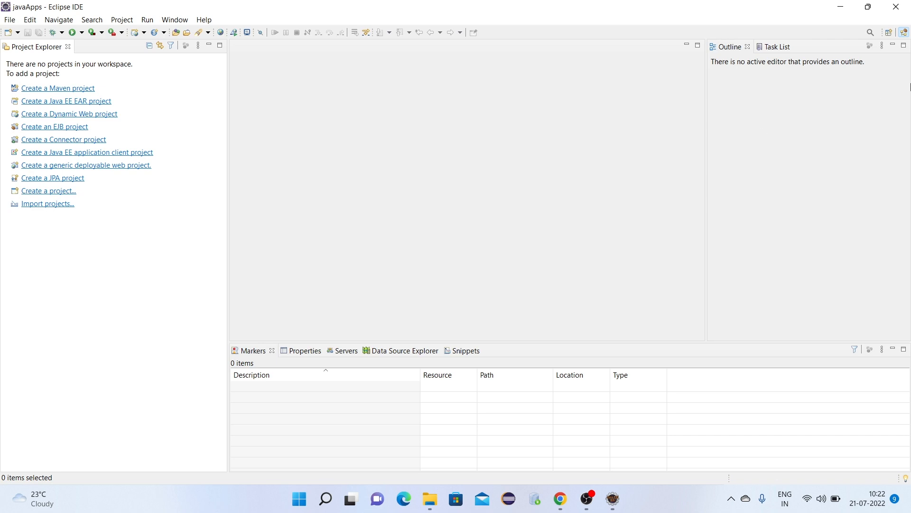
Switch the workbench to the Java perspective
click(890, 37)
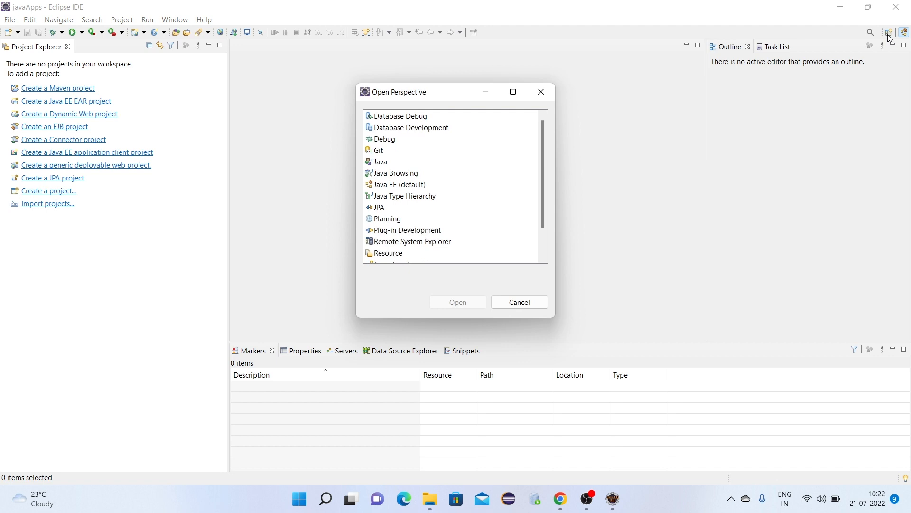
click(374, 166)
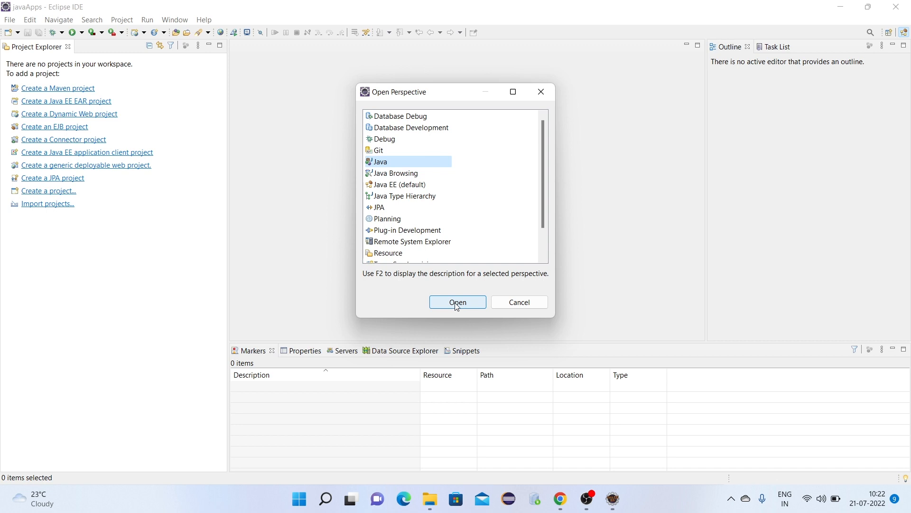
click(459, 304)
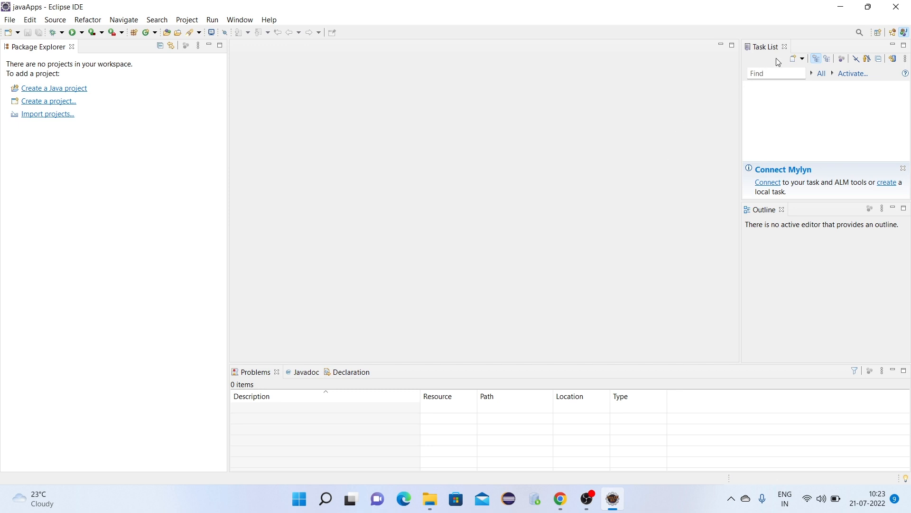
Close the Task List, Outline, Problems, Javadoc and Declaration views and narrow the Package Explorer
click(785, 46)
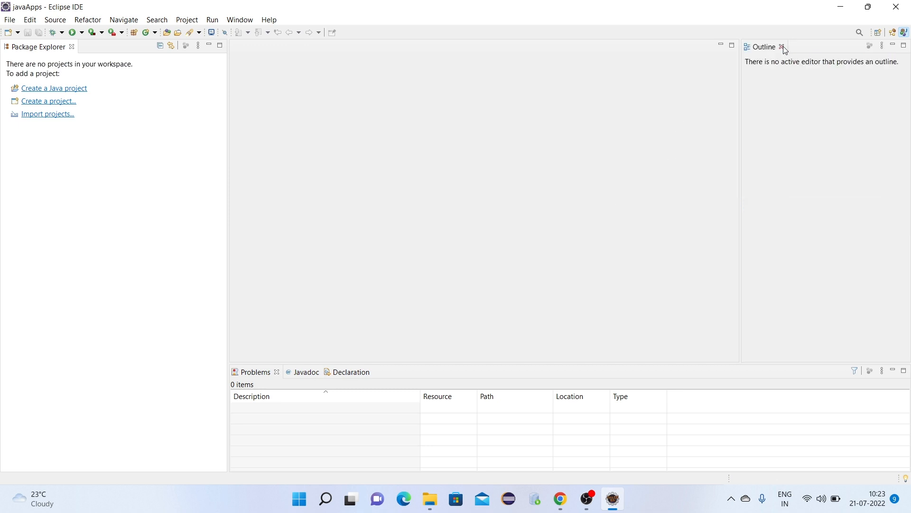
click(782, 47)
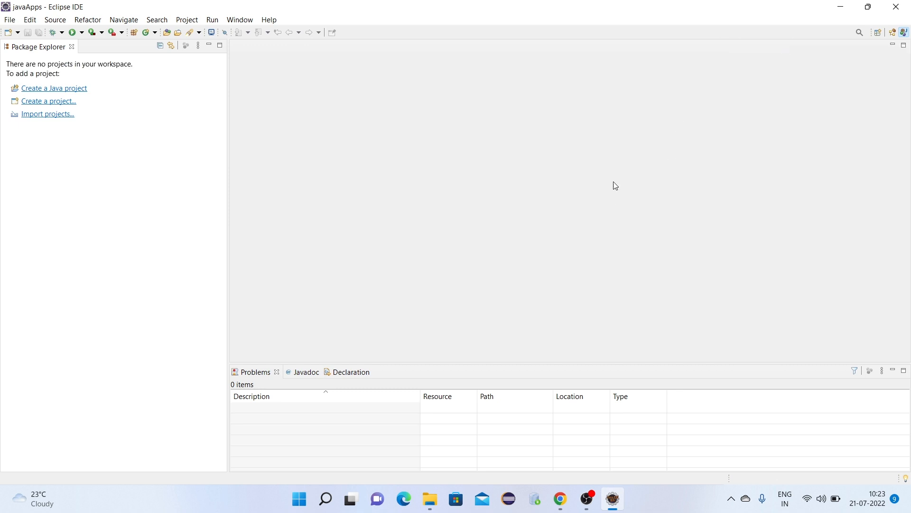
right_click(257, 376)
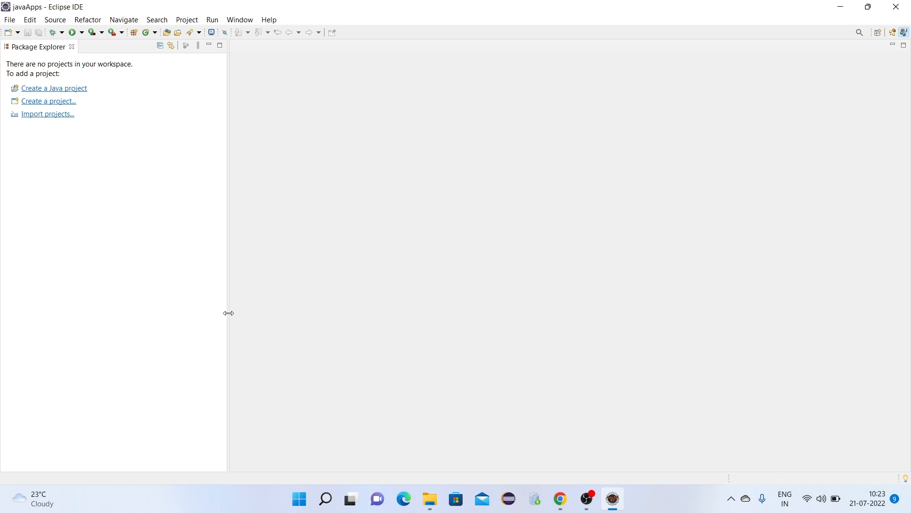
drag(228, 313, 180, 312)
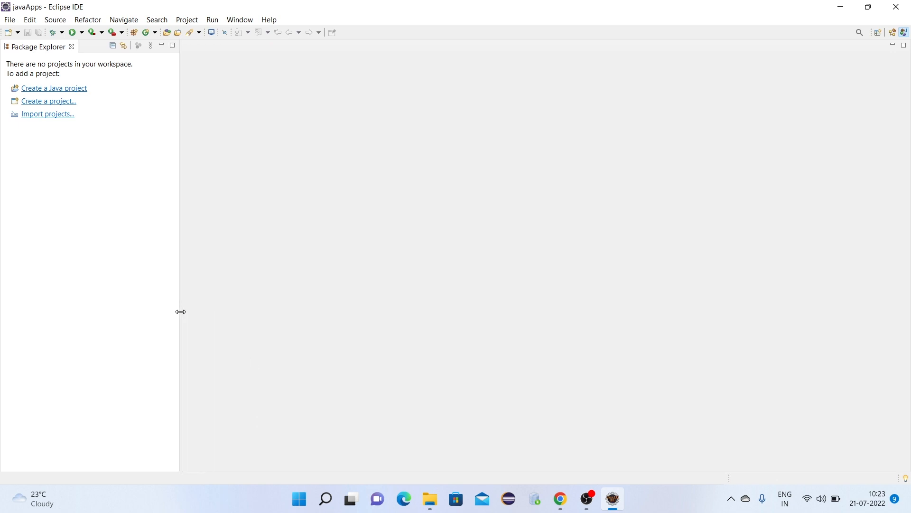
Create a Java project named FirstApp in the default location, keeping the JavaSE-1.8 execution environment and separate source and class folders
click(55, 89)
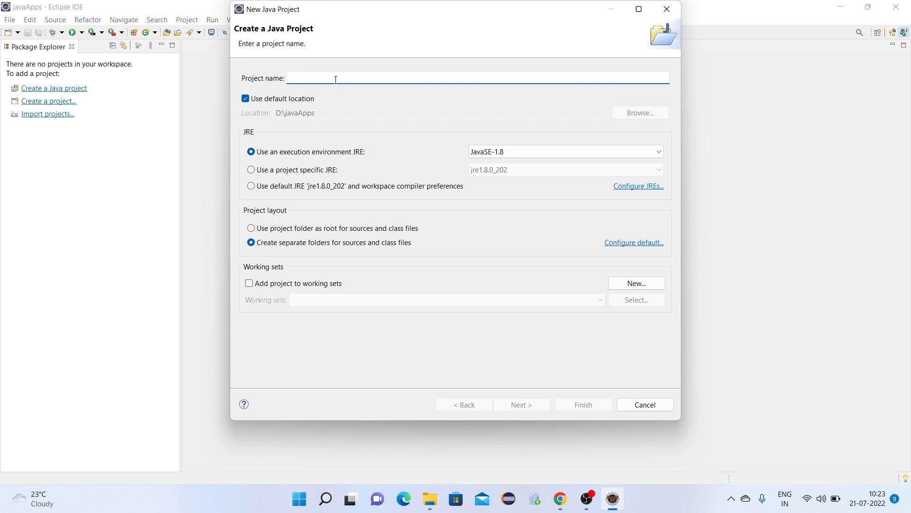
text(Firs)
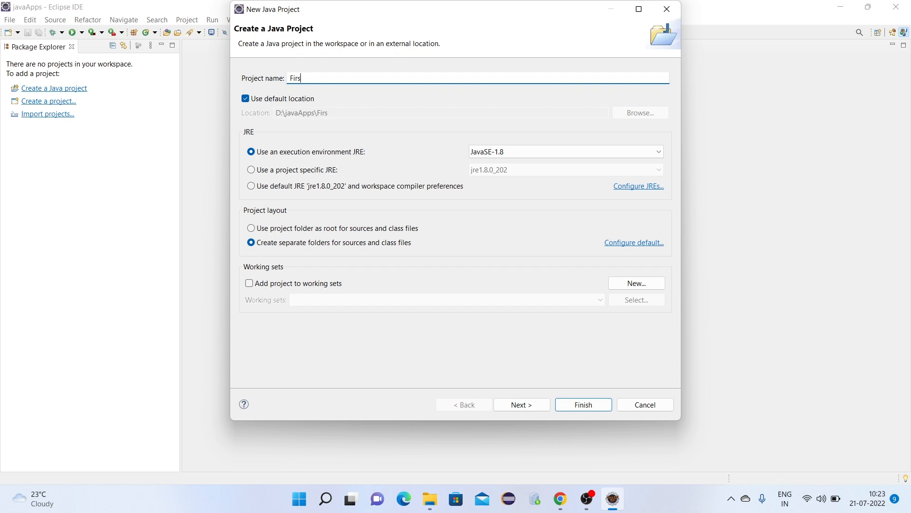
text(tApp)
click(516, 407)
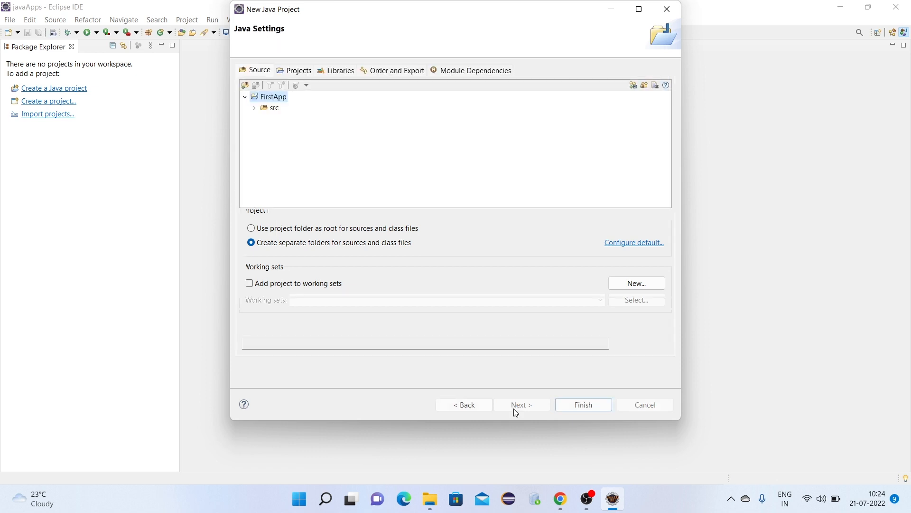
click(581, 407)
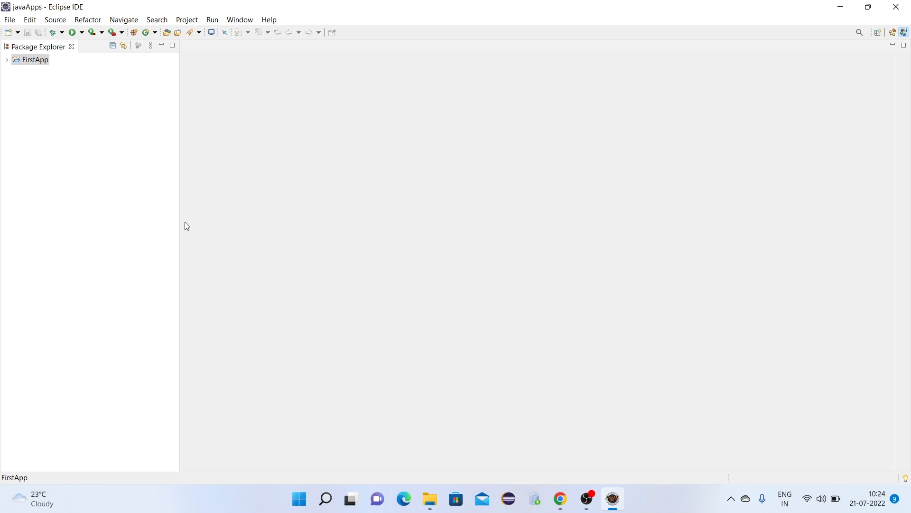
Expand the FirstApp project and examine the jar files and their paths in its JRE System Library
click(8, 61)
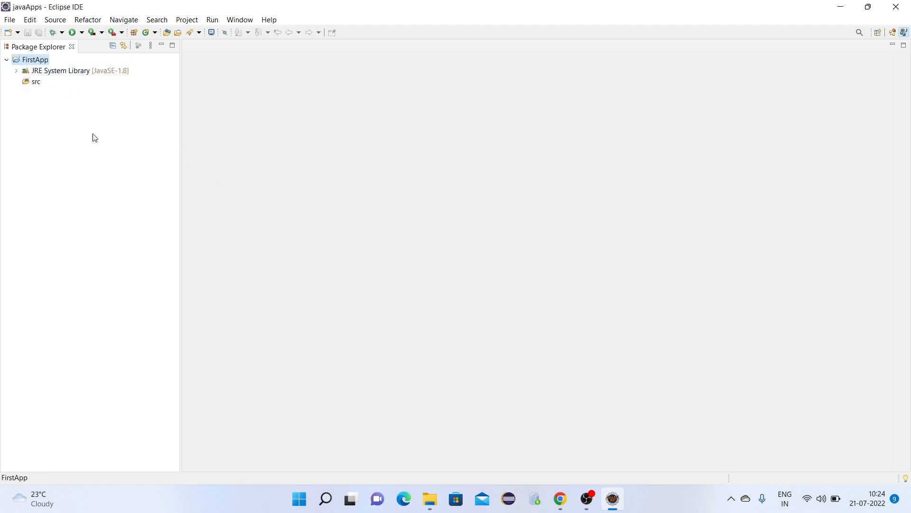
click(17, 72)
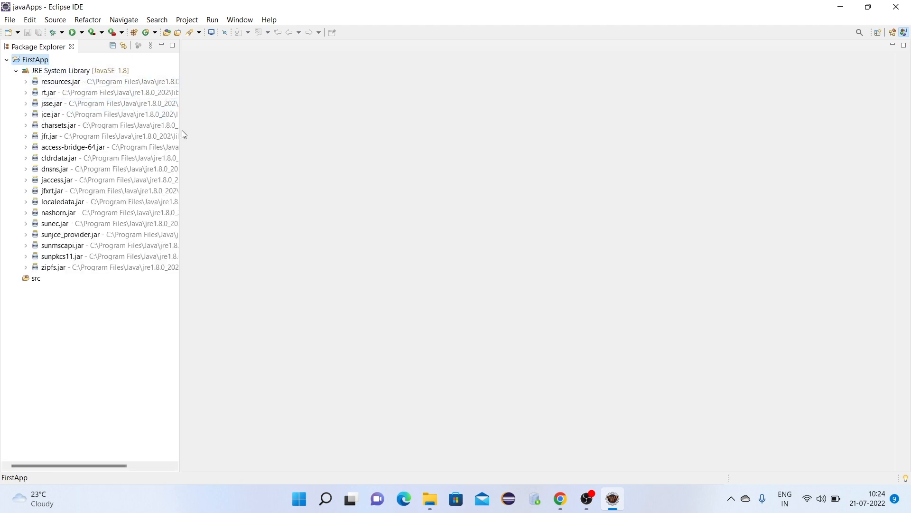
drag(182, 130, 258, 139)
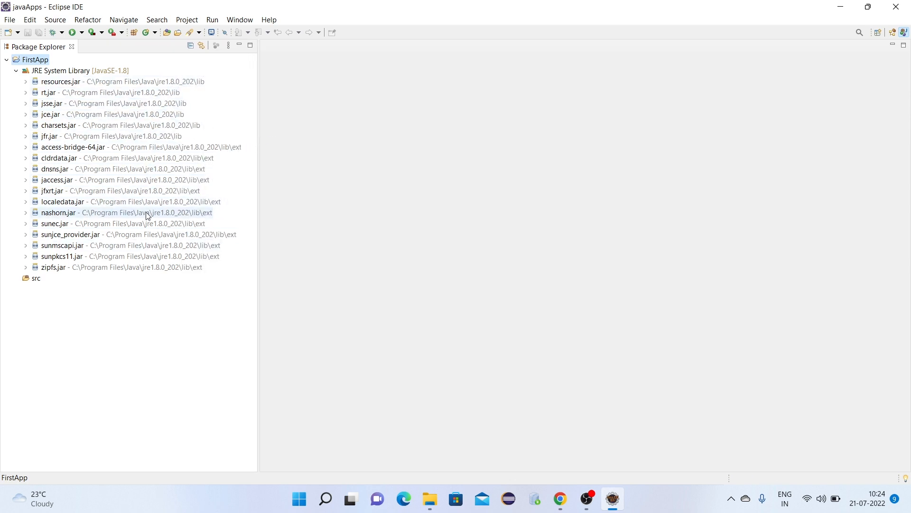
click(16, 71)
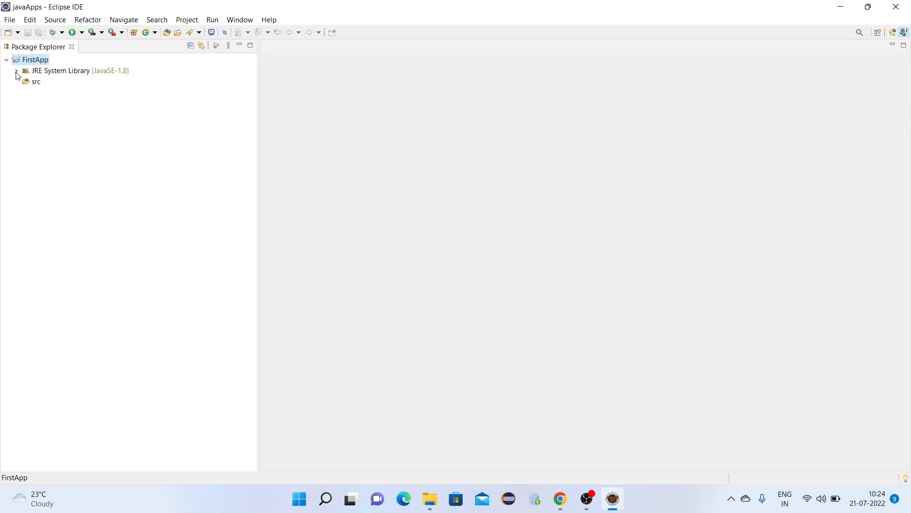
Start a new Java class in the src folder of FirstApp and set its package to in.ineuron.main
click(28, 84)
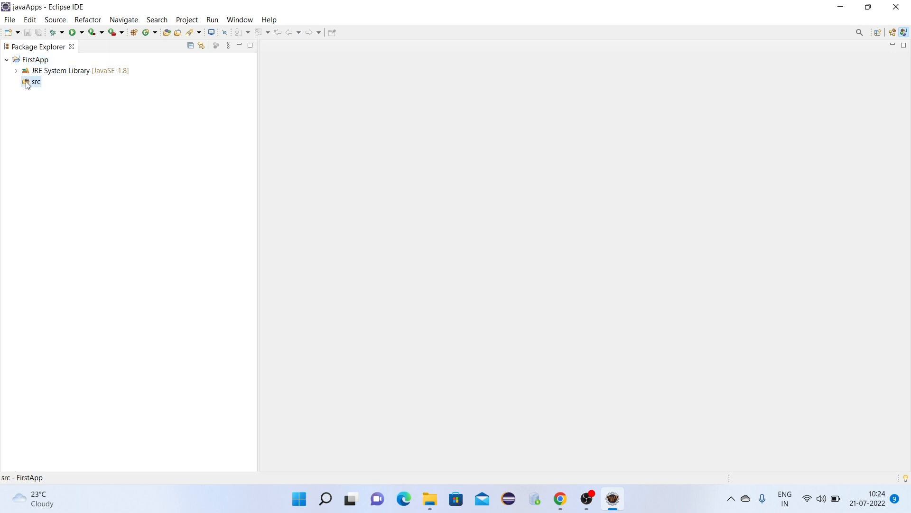
right_click(28, 85)
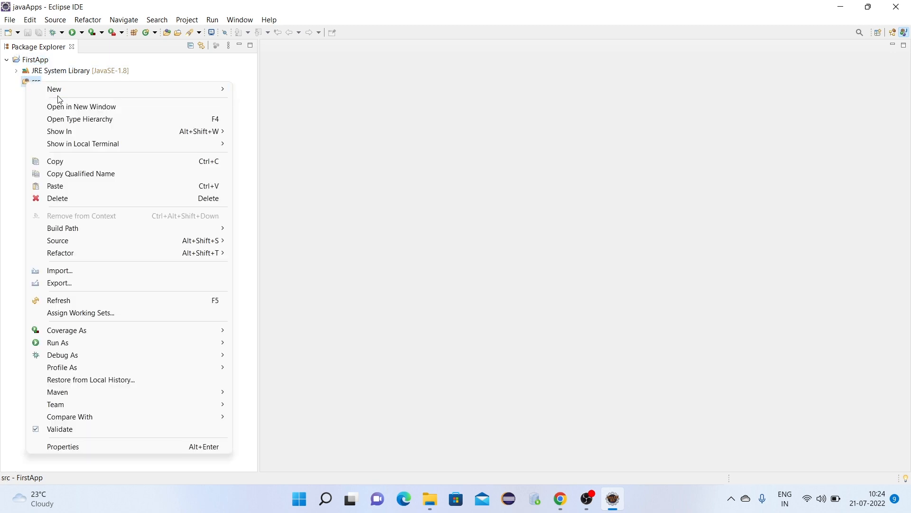
mouse_move(61, 93)
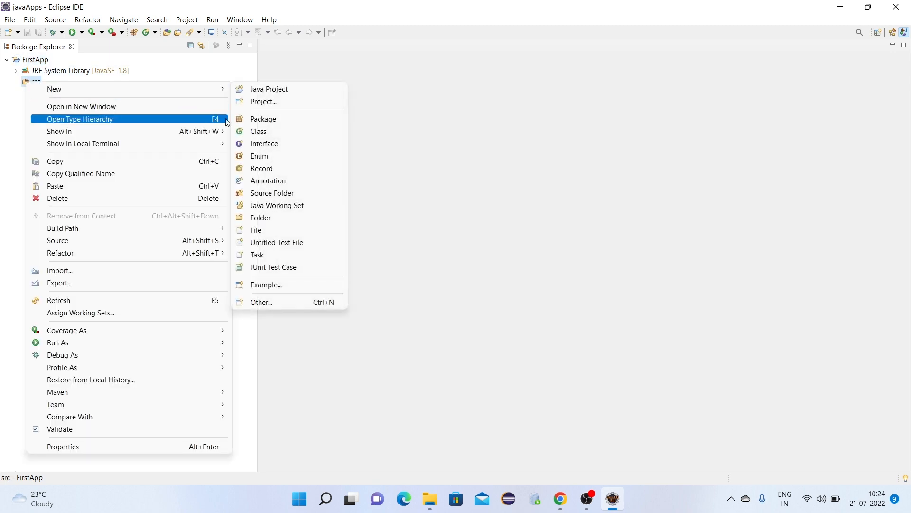
click(267, 134)
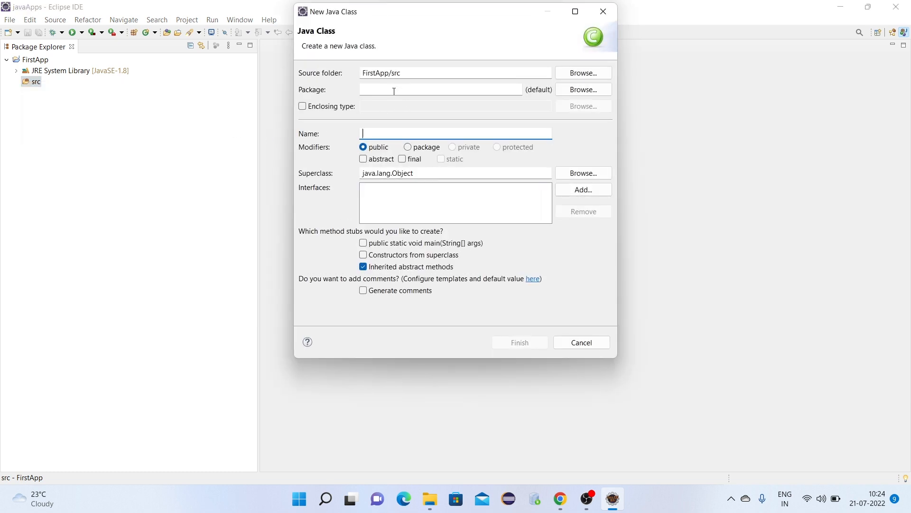
click(394, 90)
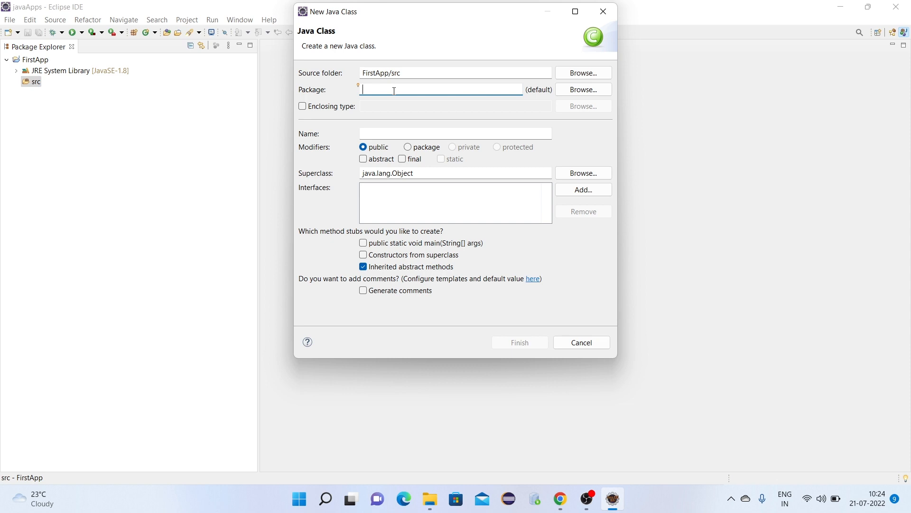
text(in.ine)
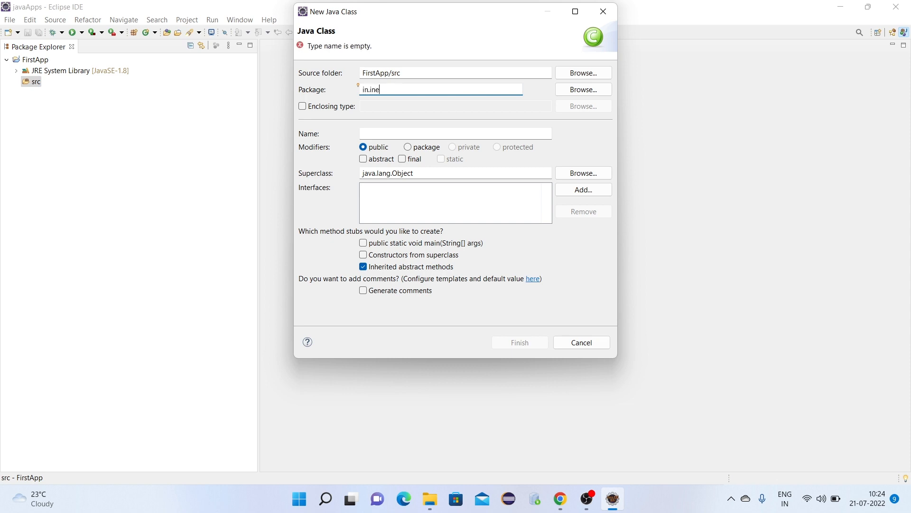
text(uron.main)
Name the class MainApp, include the public static void main stub and create it
click(409, 134)
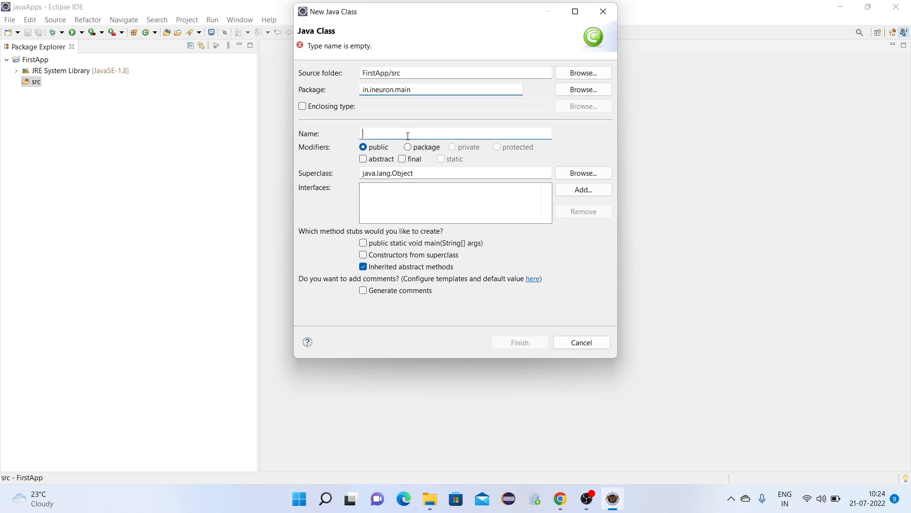
text(main)
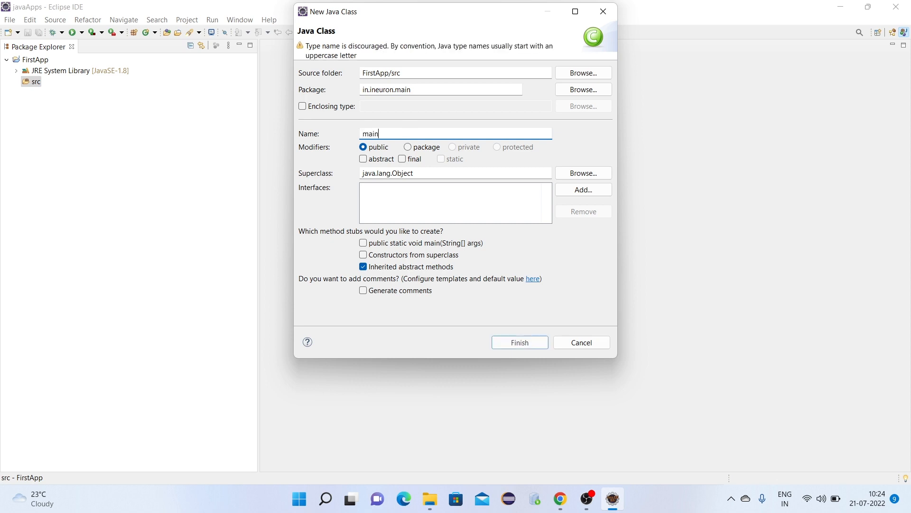
key(BackSpace)
key(BackSpace)
key(BackSpace)
key(BackSpace)
text(MainApp)
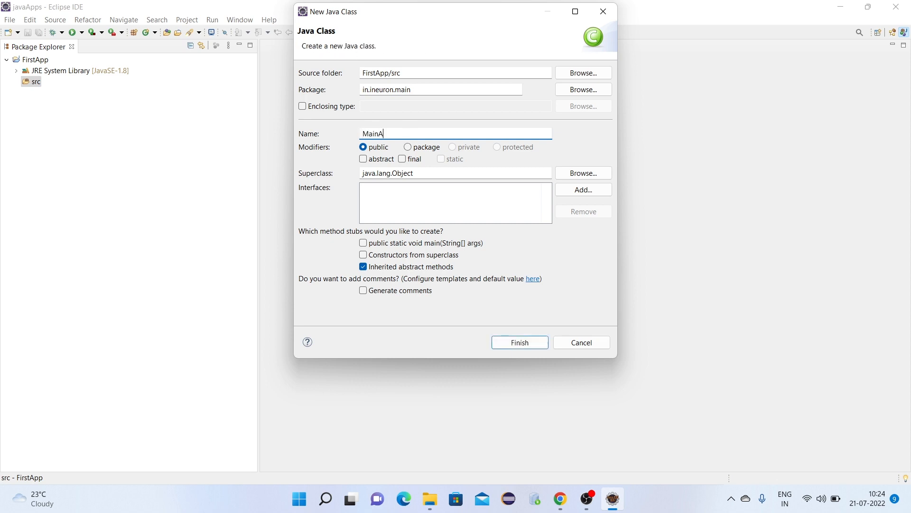
click(363, 243)
click(515, 342)
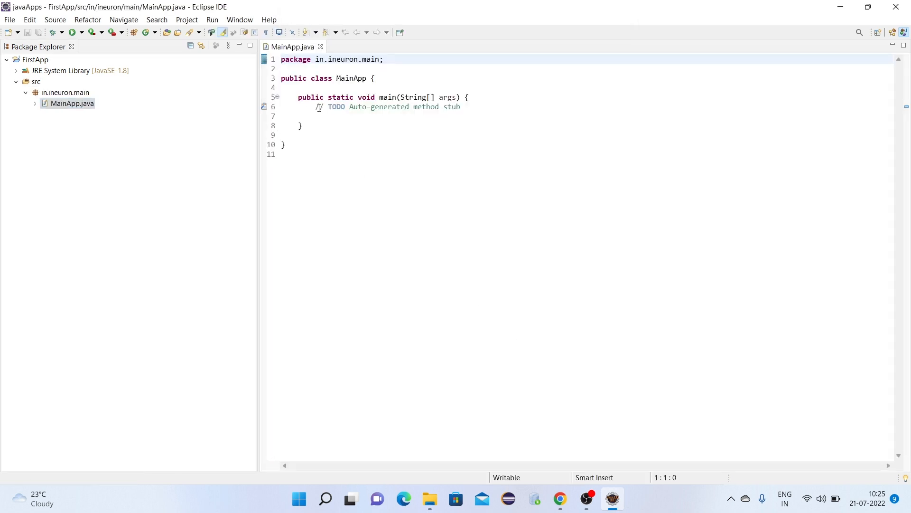
Delete the auto-generated TODO comment line from the main method of MainApp.java
drag(316, 107, 446, 116)
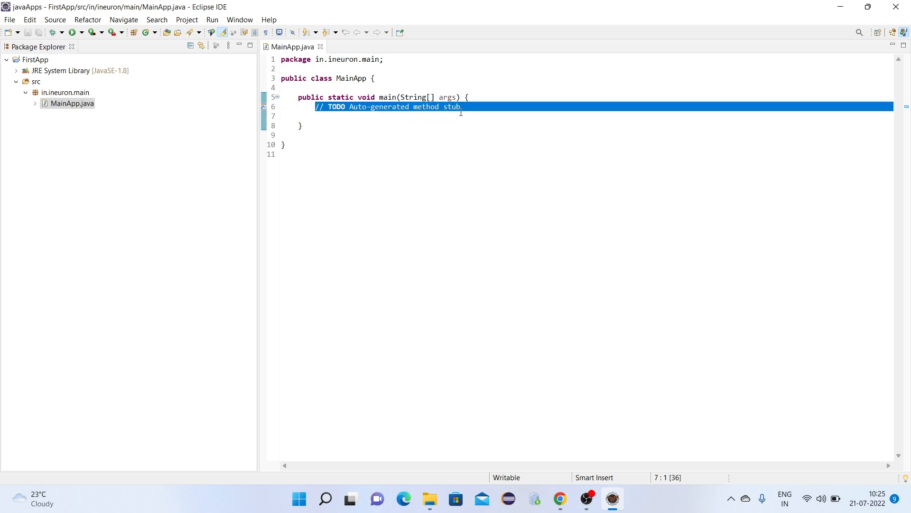
key(BackSpace)
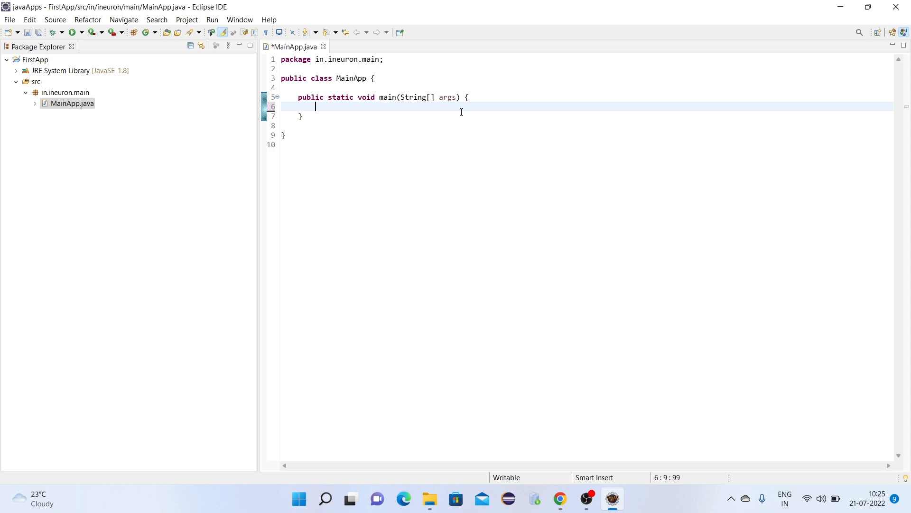
Enlarge the code editor's text to a comfortably readable size and save MainApp.java
key(ctrl+equal)
key(ctrl+equal)
key(ctrl+equal)
key(ctrl+equal)
key(ctrl+equal)
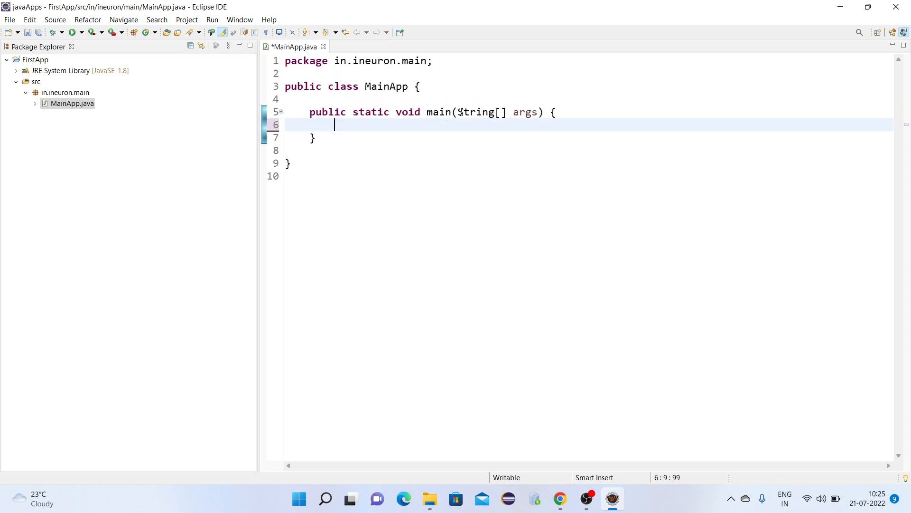
key(ctrl+equal)
key(ctrl+equal)
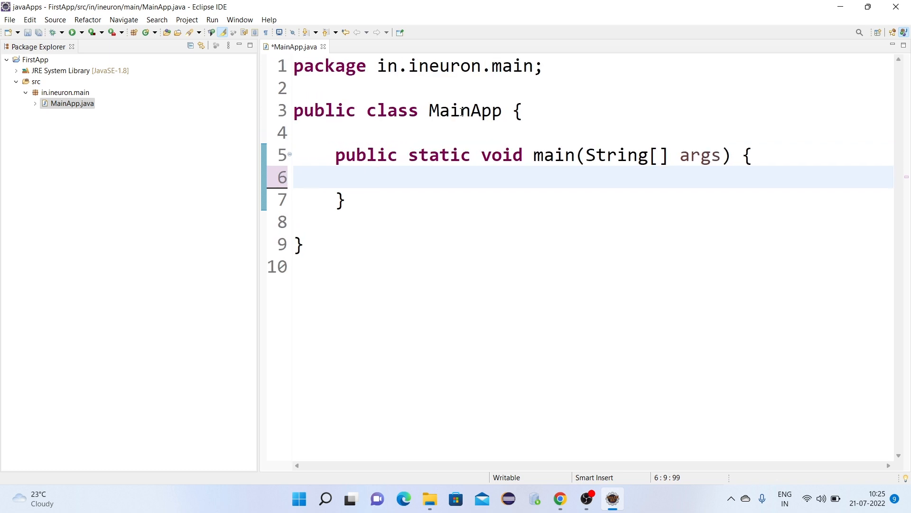
key(ctrl+minus)
key(ctrl+minus)
key(ctrl+minus)
key(ctrl+minus)
key(ctrl+minus)
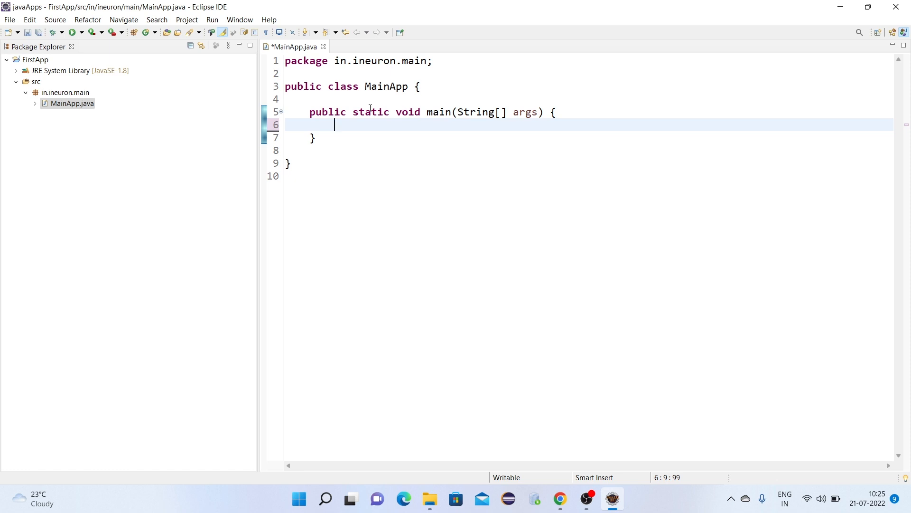
key(ctrl+s)
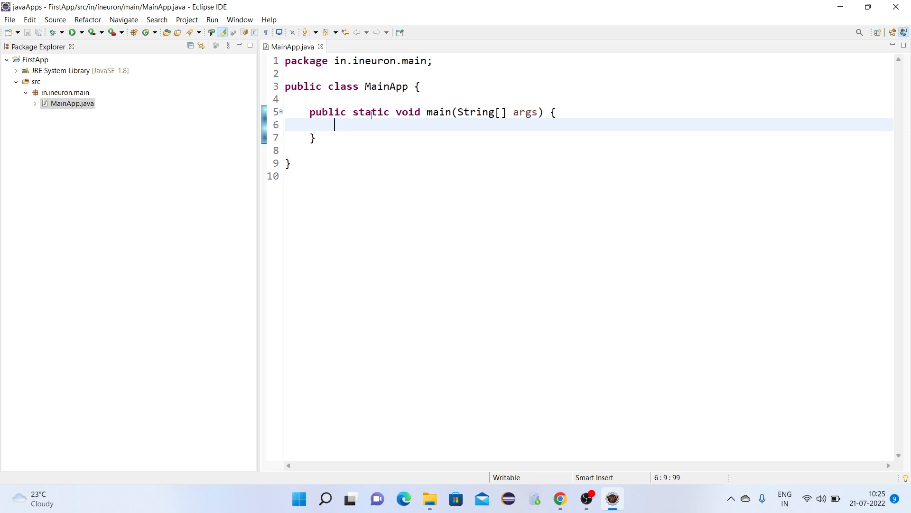
Add a System.out.println statement with the text "Welcome to Eclipse IDE..." inside the main method and save MainApp.java
key(Return)
key(Return)
text(sysout)
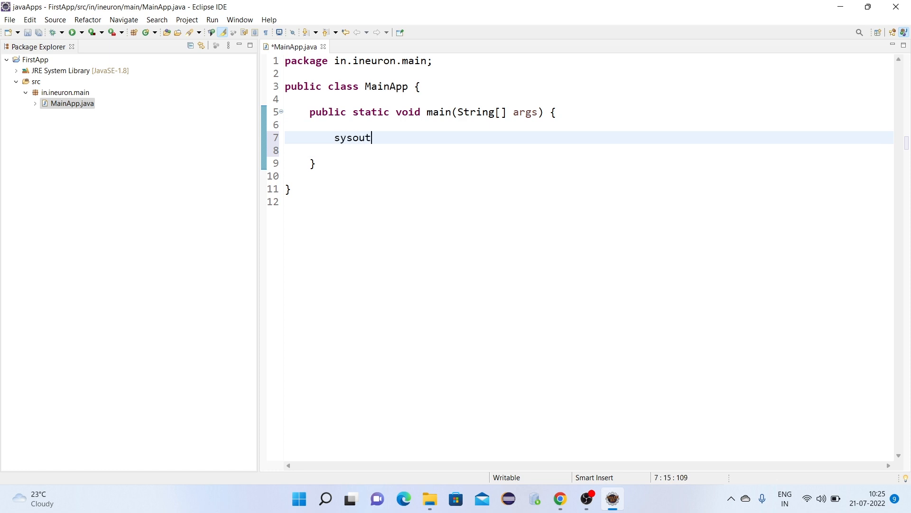
key(ctrl+space)
text("Welcome T)
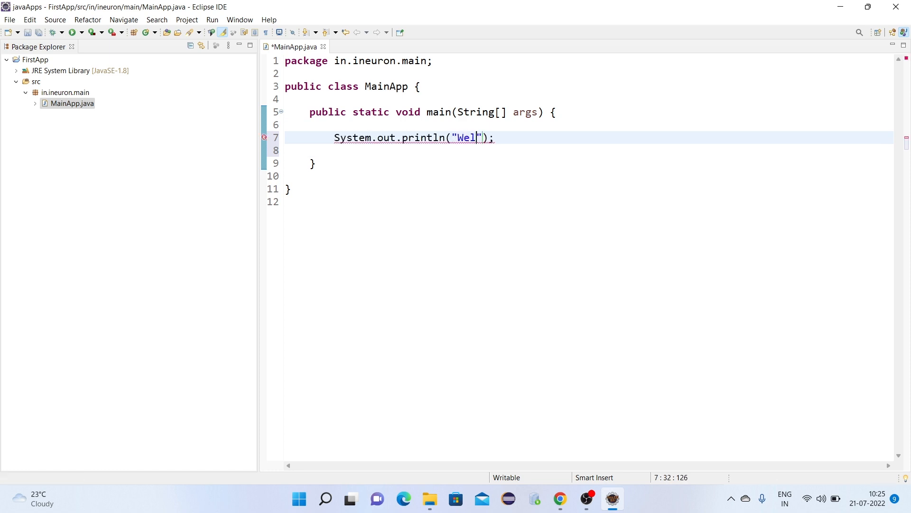
key(BackSpace)
key(BackSpace)
key(BackSpace)
key(BackSpace)
text(e)
key(BackSpace)
text(me to E)
key(BackSpace)
text(Eclispe)
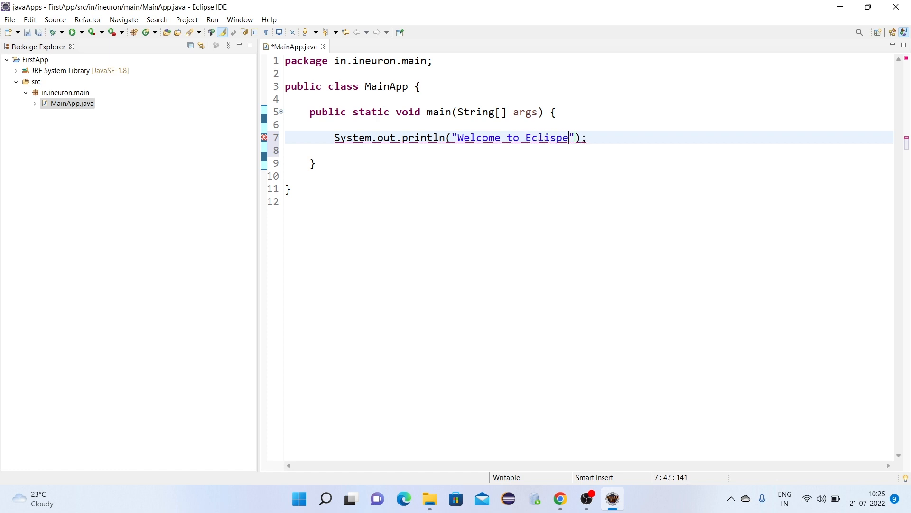
key(BackSpace)
key(BackSpace)
key(BackSpace)
text(pse IDE...)
key(ctrl+s)
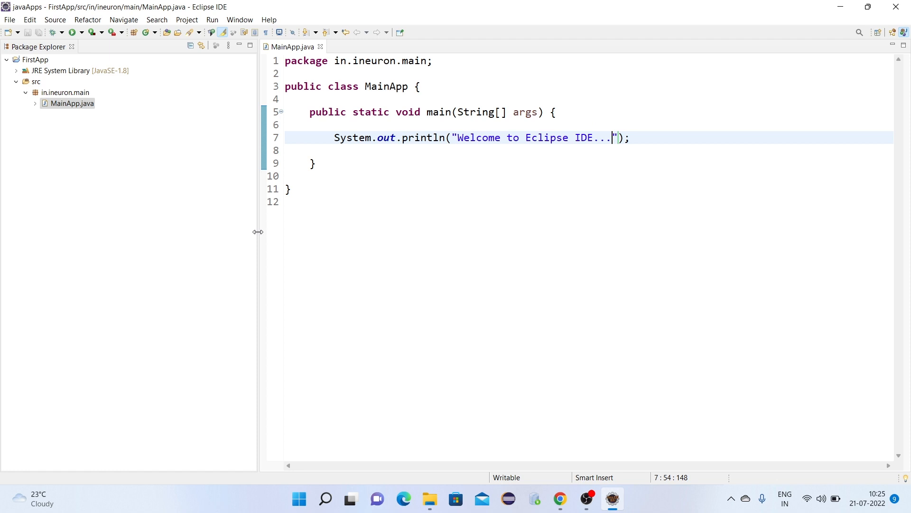
Widen the code editor, run MainApp and check its output in an enlarged console before closing the console
drag(257, 232, 175, 234)
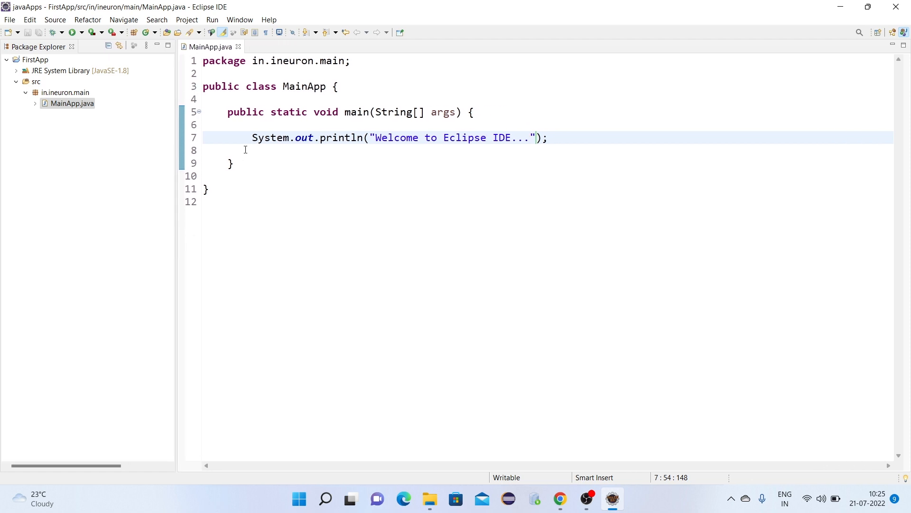
click(73, 34)
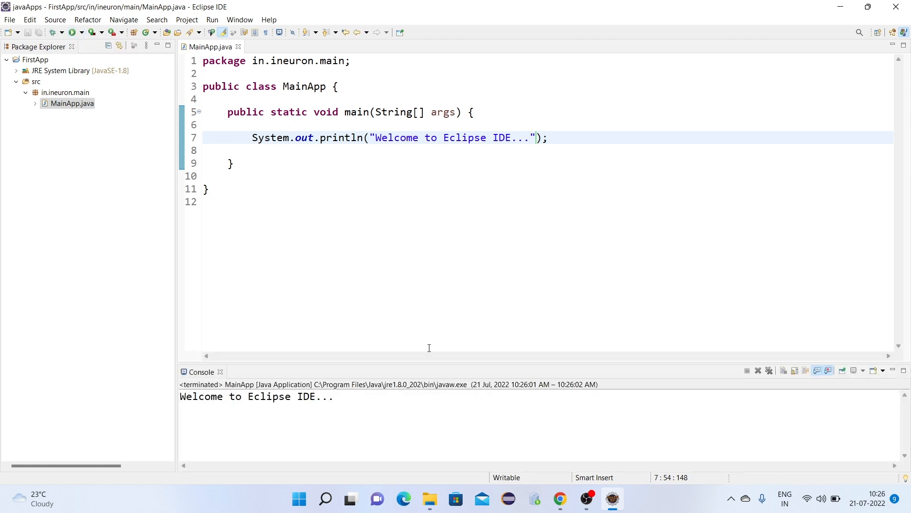
drag(420, 364, 426, 255)
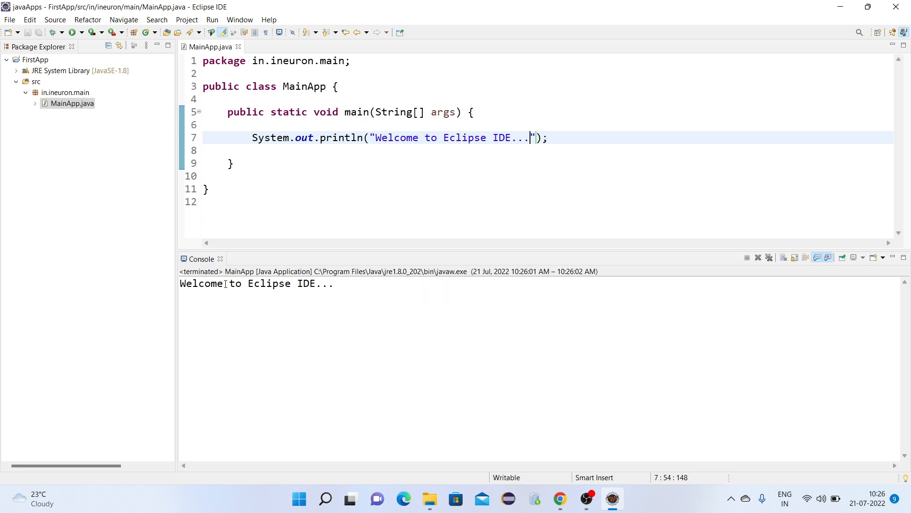
drag(186, 284, 311, 294)
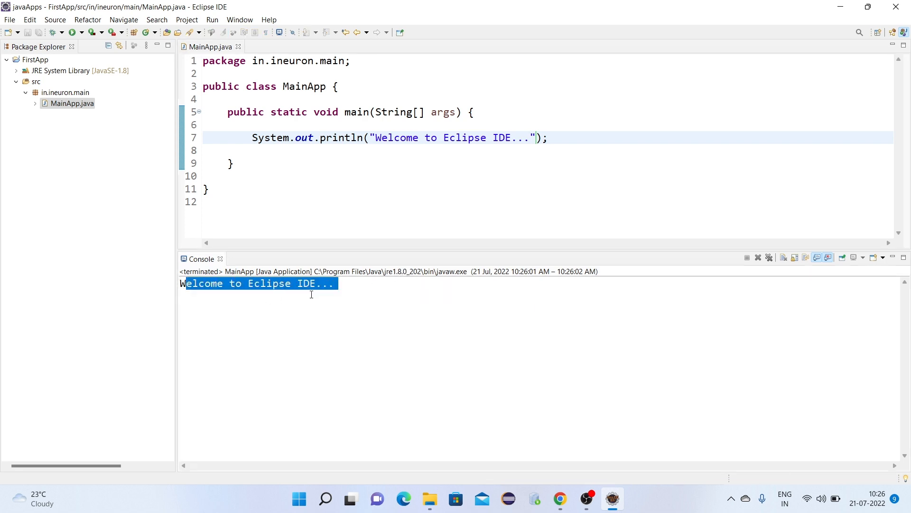
click(221, 259)
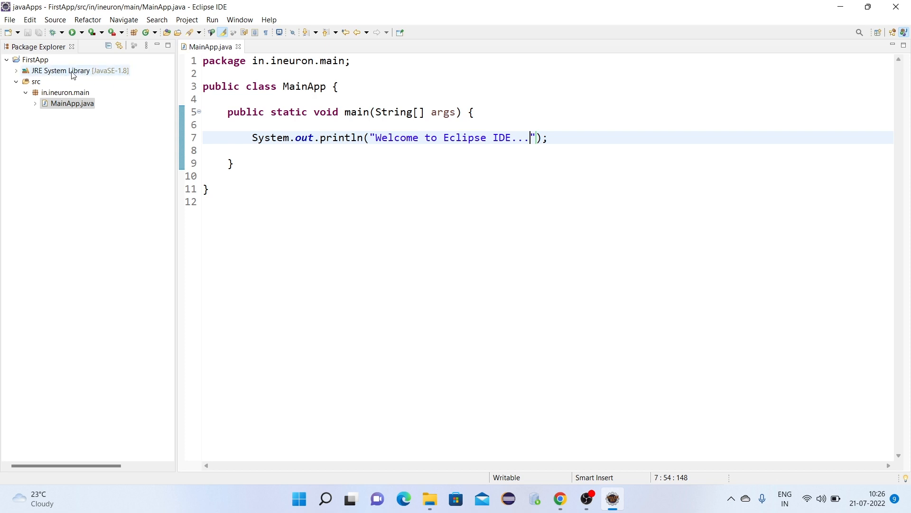
Open the build path configuration of FirstApp and start adding another library of type JRE System Library
click(52, 72)
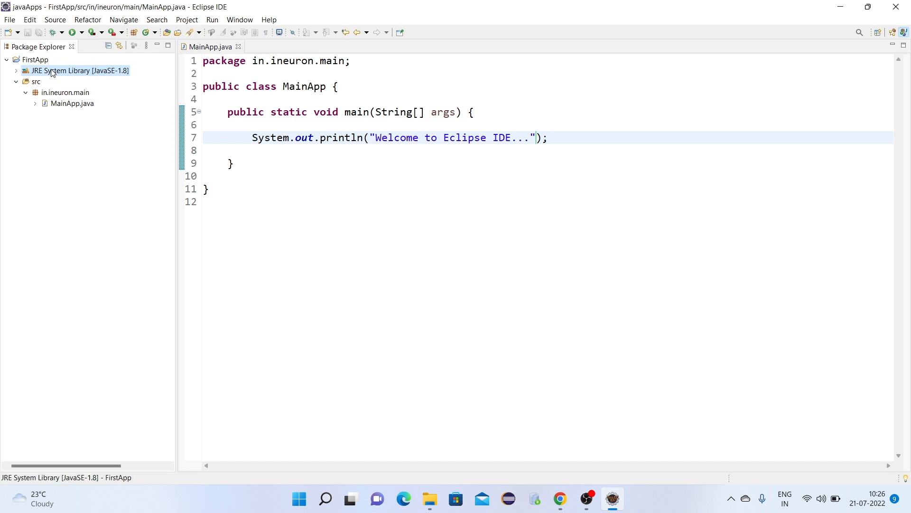
right_click(52, 71)
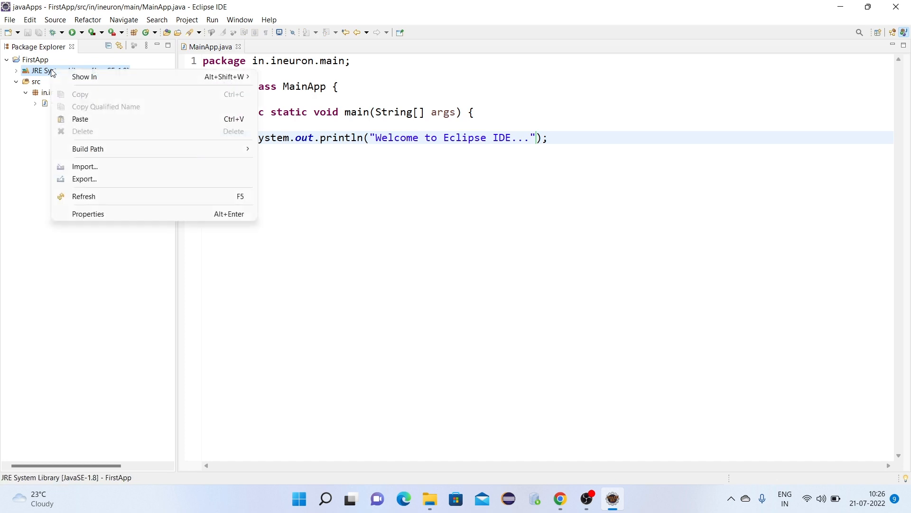
mouse_move(100, 153)
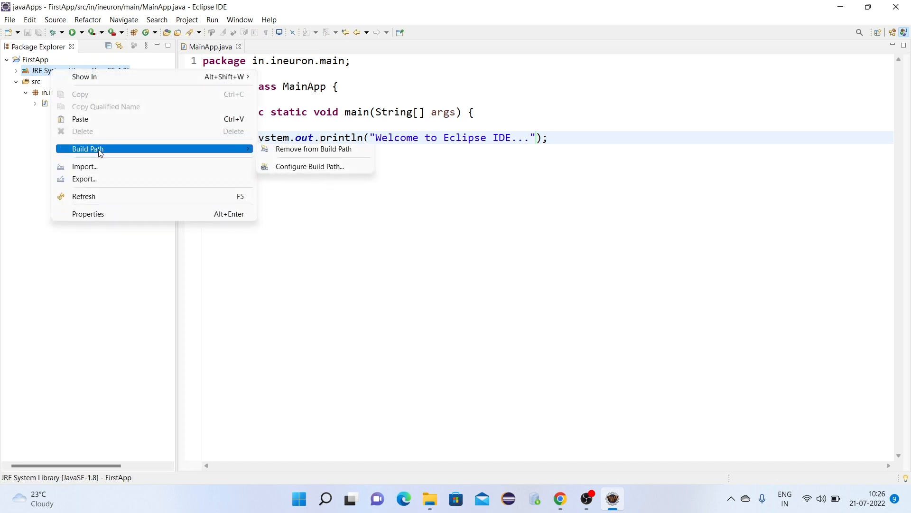
click(284, 166)
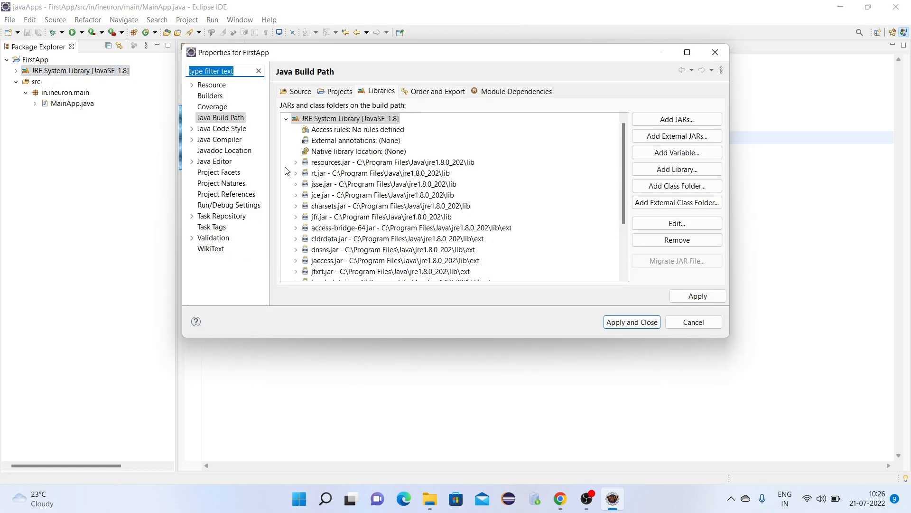
double_click(292, 120)
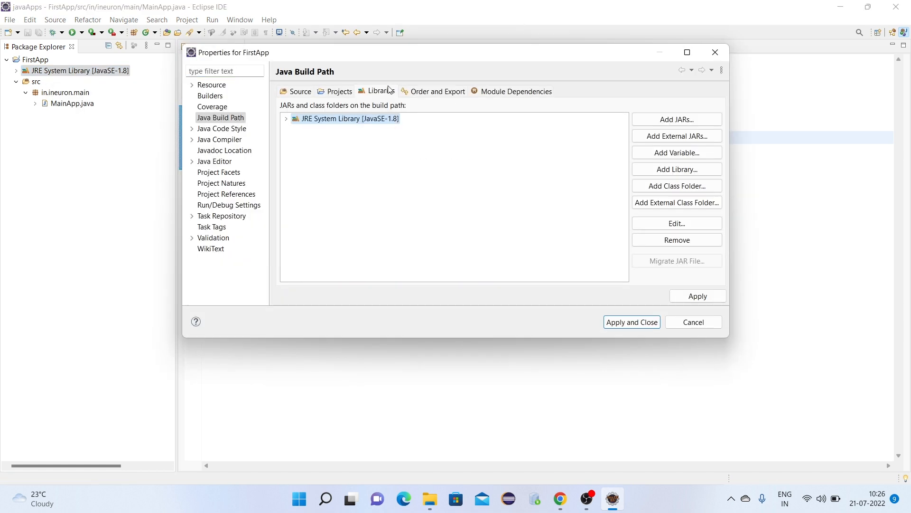
click(674, 169)
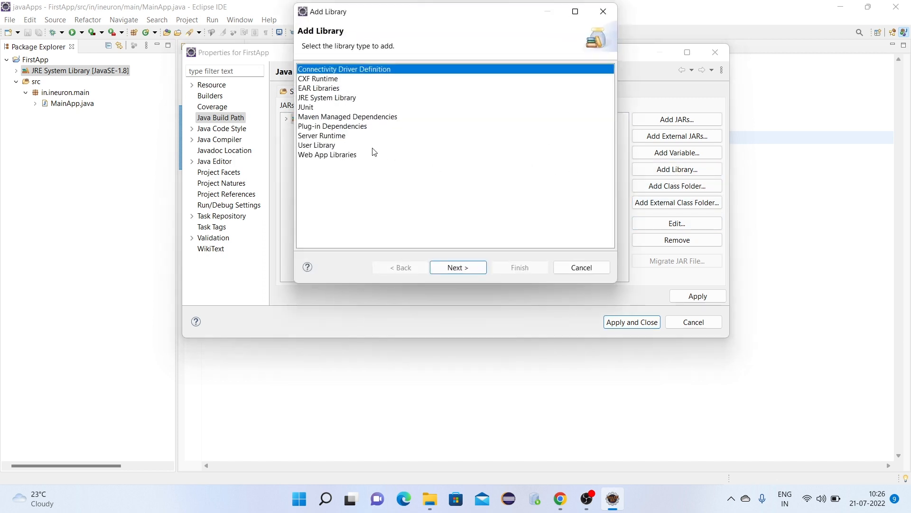
click(312, 99)
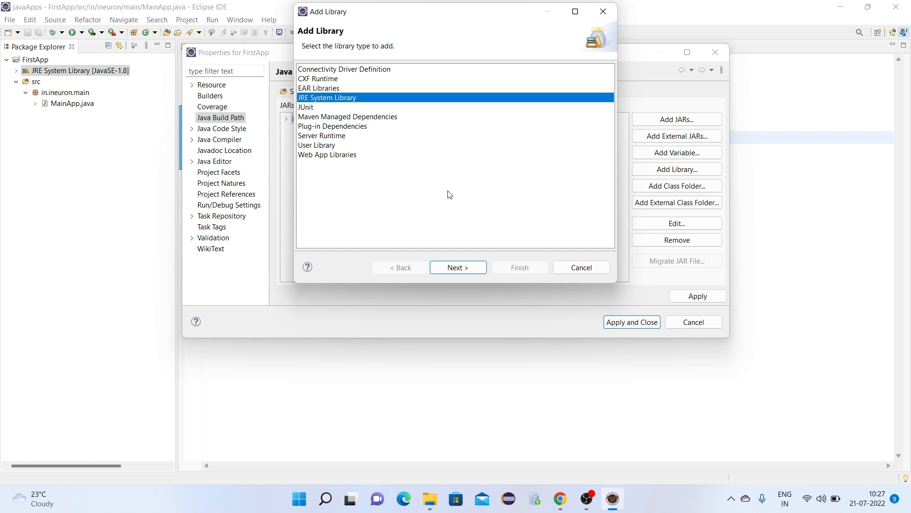
click(457, 268)
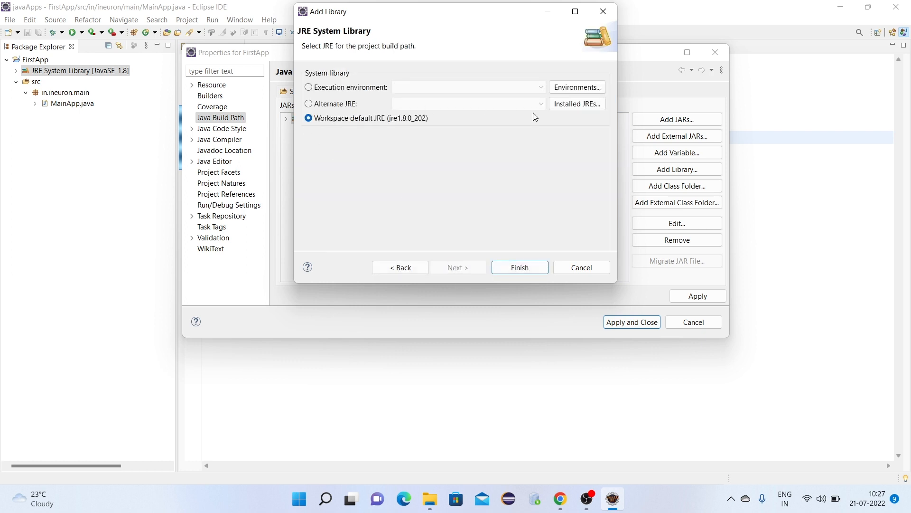
Add a Standard VM to the installed JREs with C:\Program Files\Java\jdk-11.0.9 as its JRE home
click(564, 109)
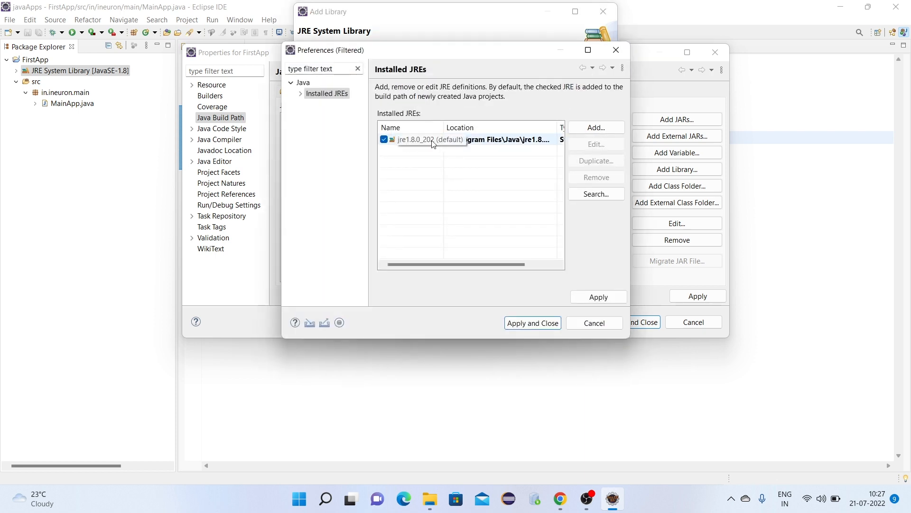
click(600, 129)
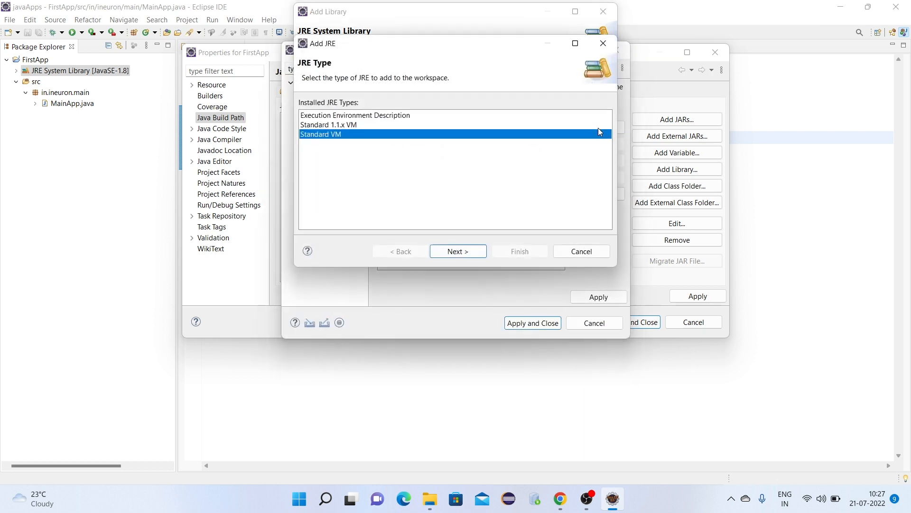
click(465, 252)
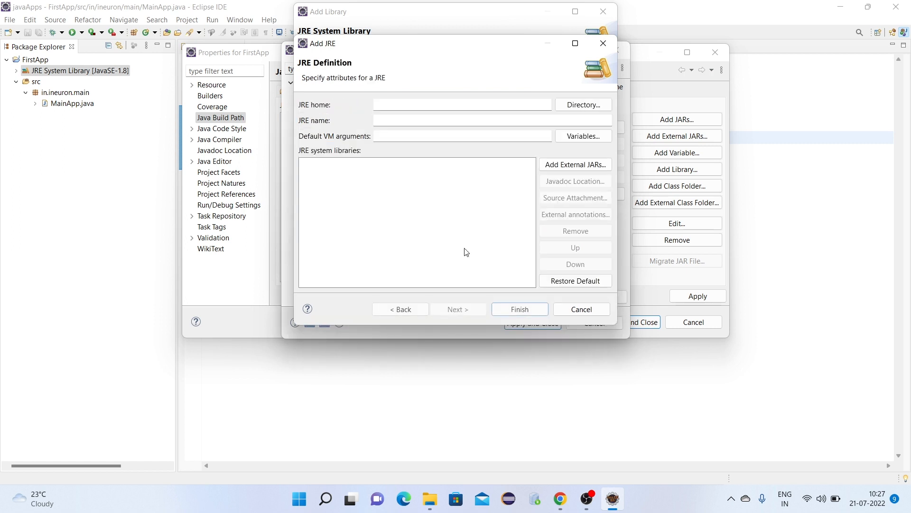
click(585, 105)
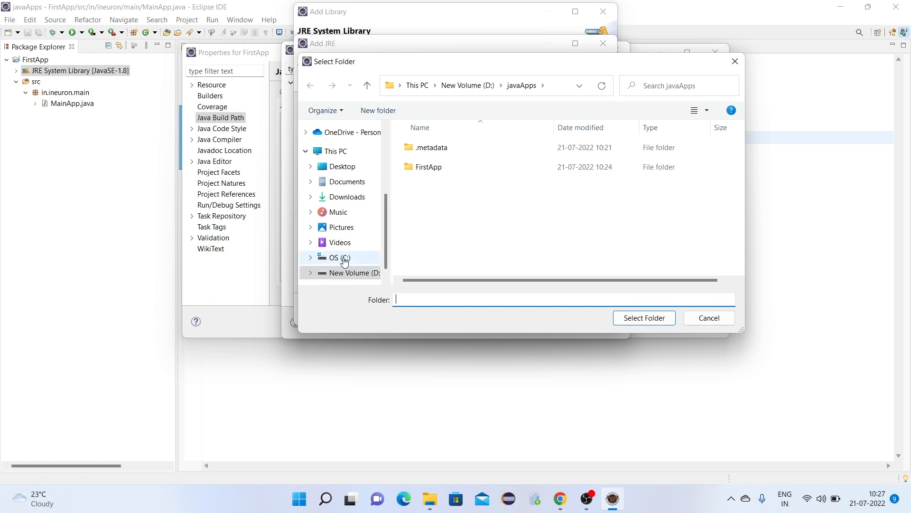
click(344, 259)
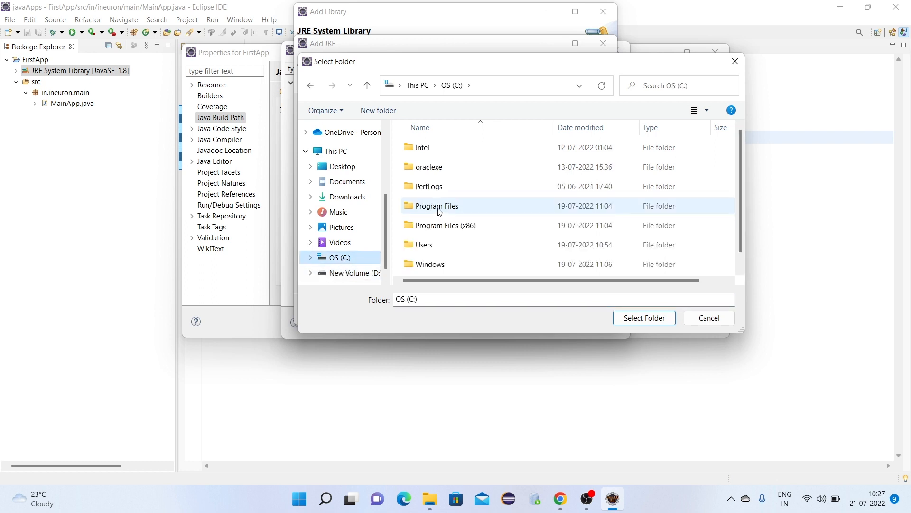
double_click(440, 211)
double_click(425, 245)
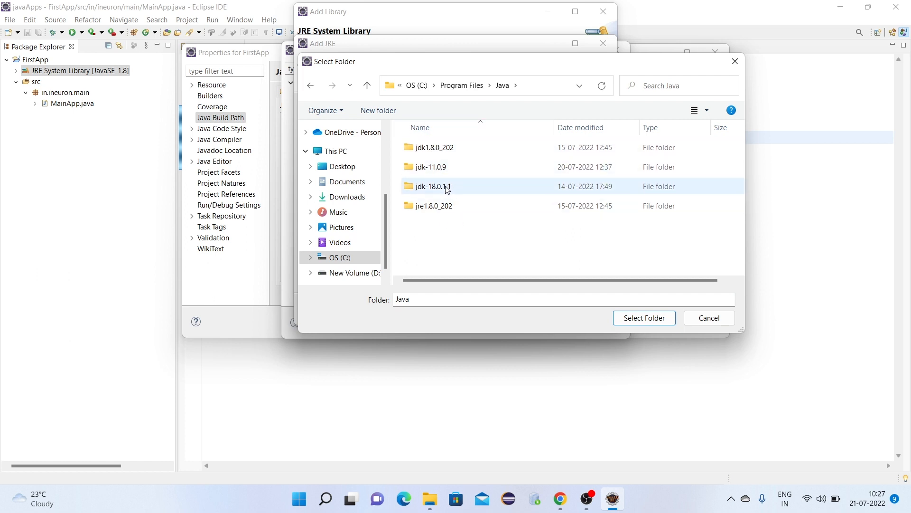
click(434, 170)
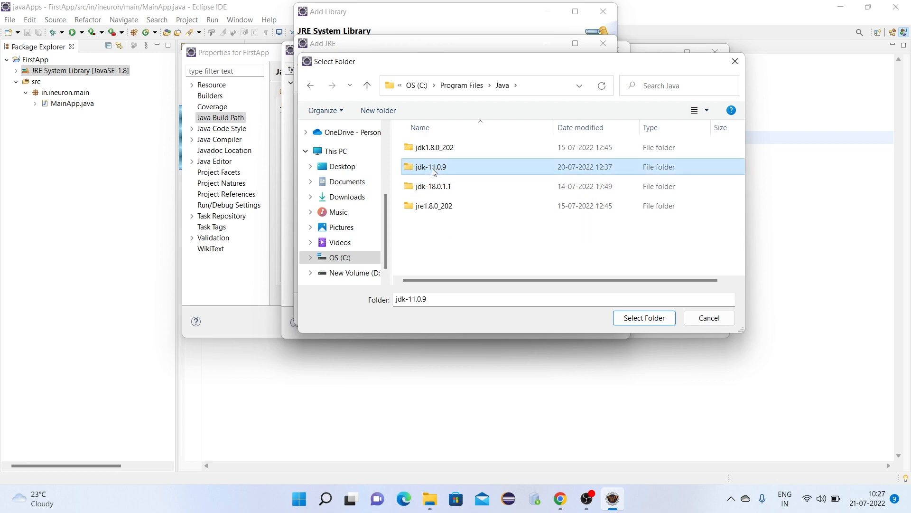
click(629, 320)
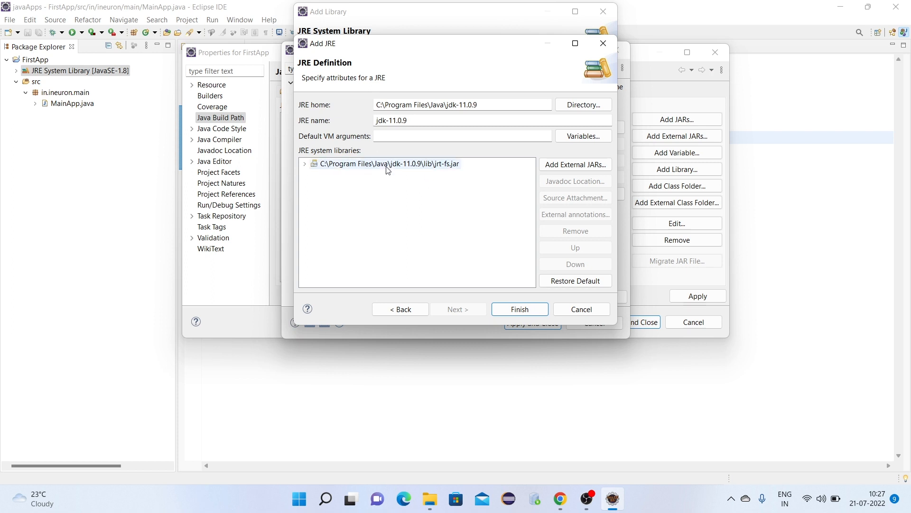
click(514, 311)
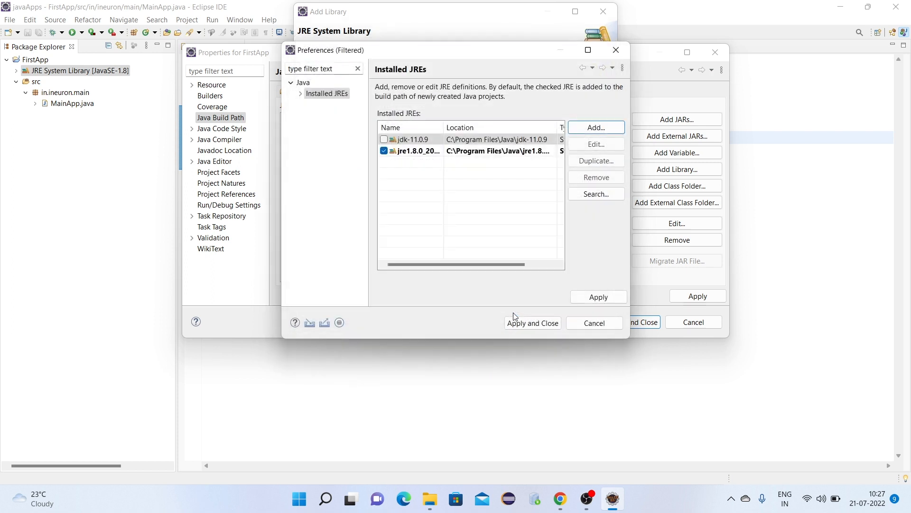
Make jdk-11.0.9 the workspace default JRE and add it to the FirstApp build path
click(384, 140)
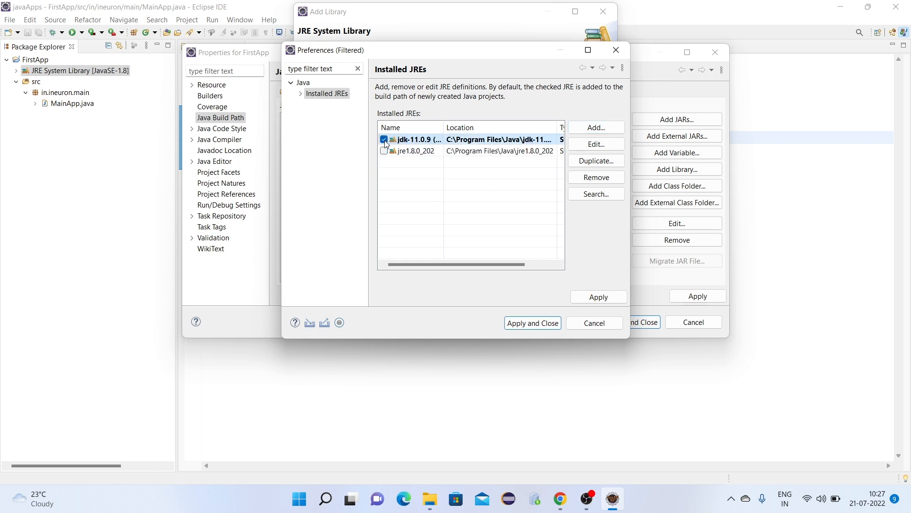
click(528, 324)
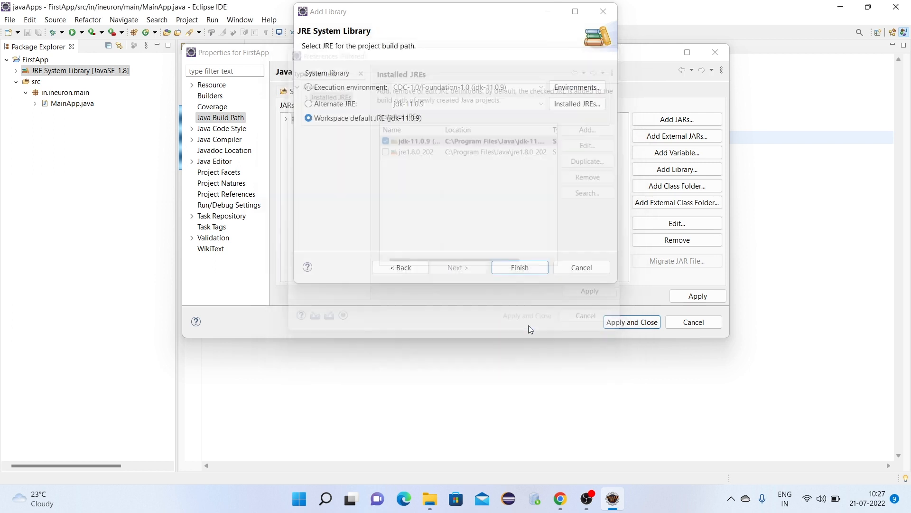
click(521, 269)
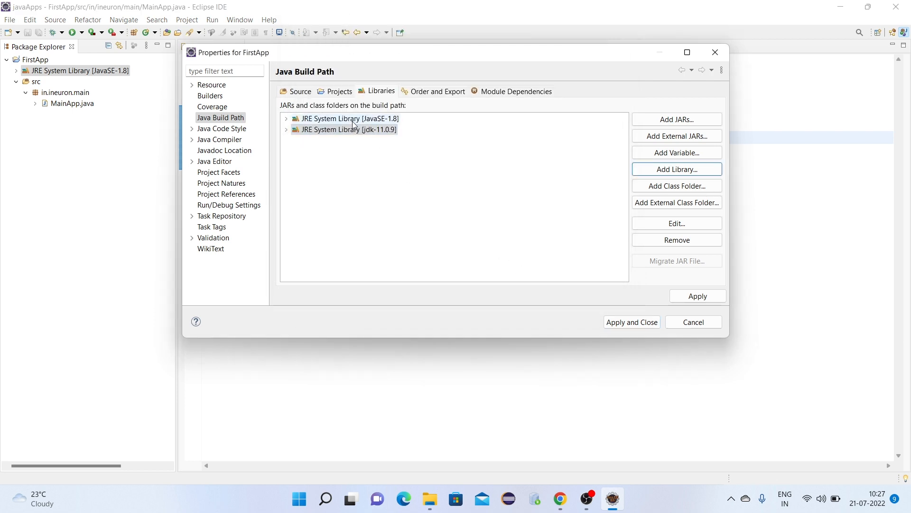
Remove the JavaSE-1.8 JRE System Library from the FirstApp build path and apply the changes
click(353, 122)
click(677, 241)
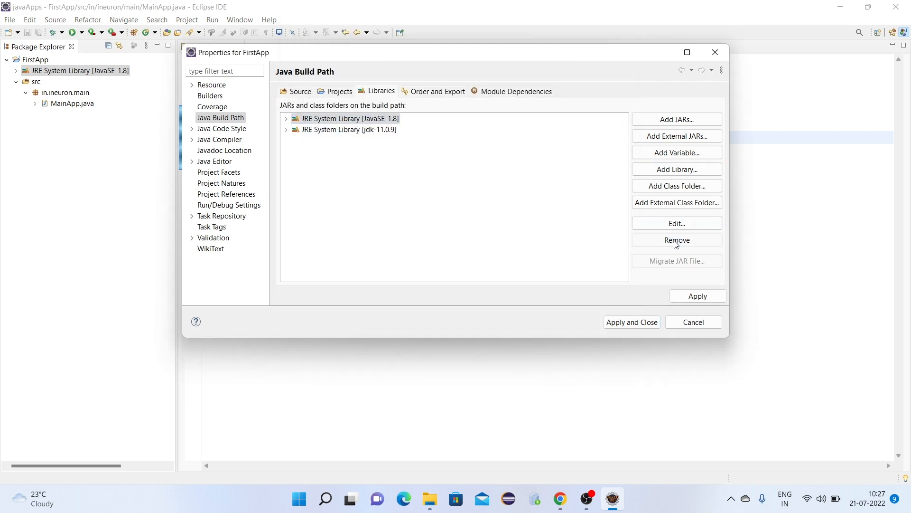
click(633, 326)
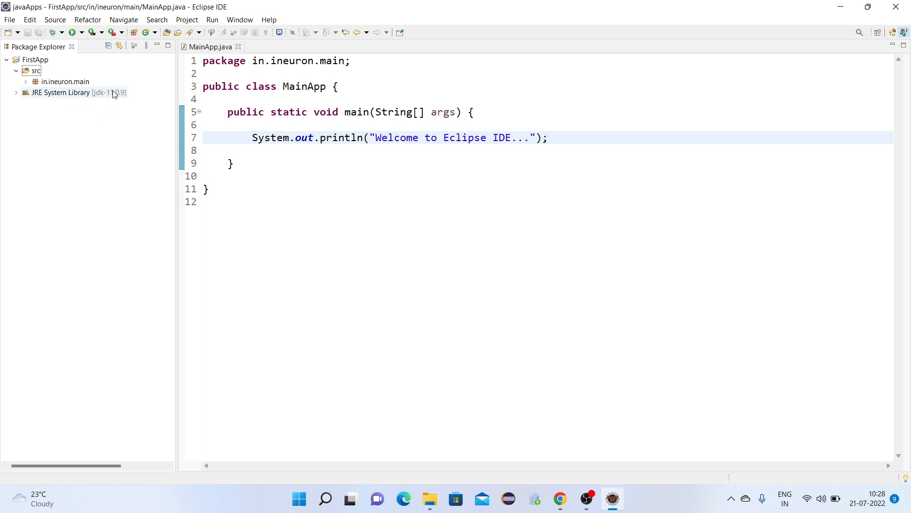
Run MainApp again on the changed JRE and check the output line in the console
click(282, 217)
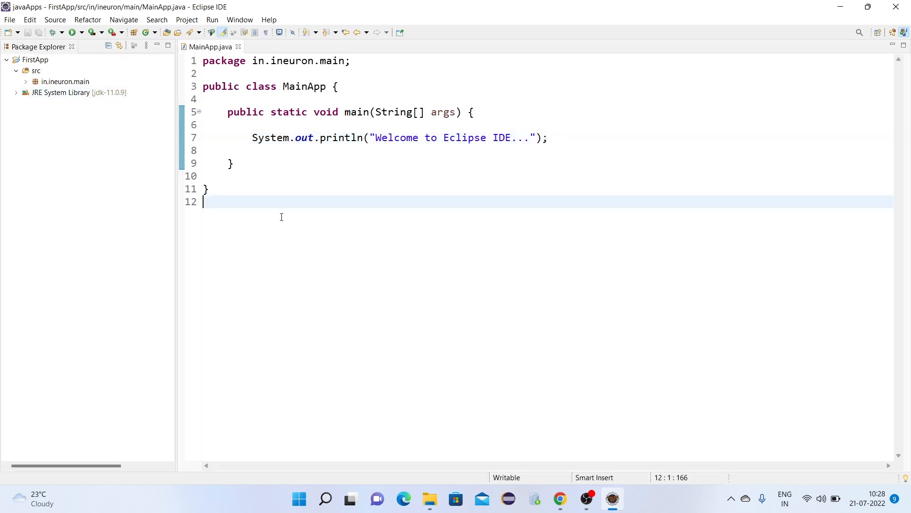
click(73, 32)
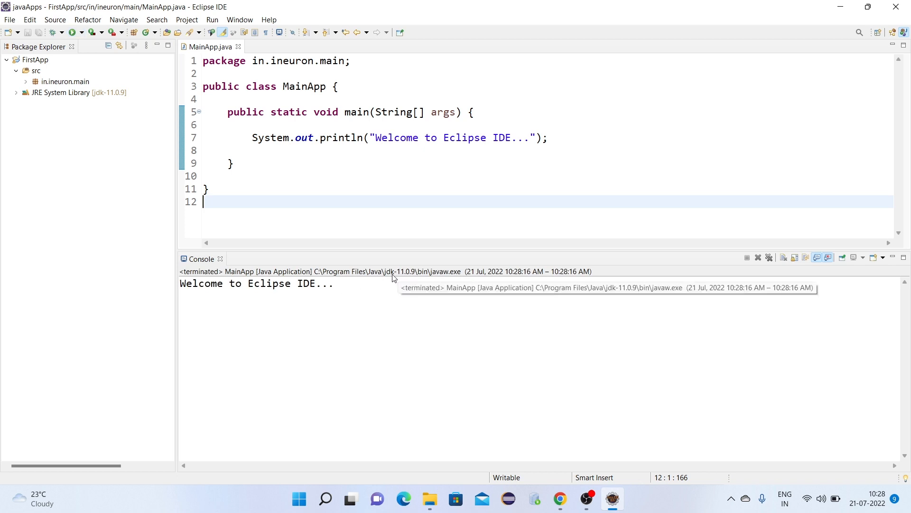
drag(341, 287, 178, 286)
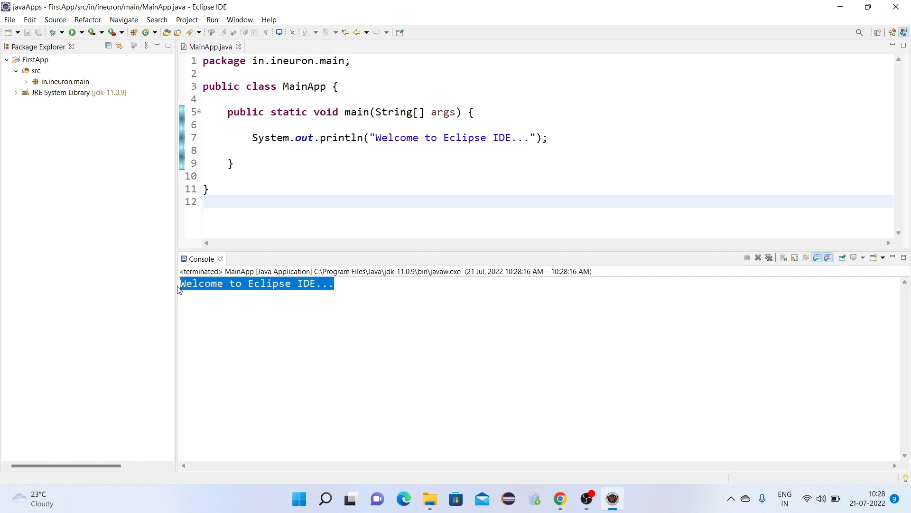